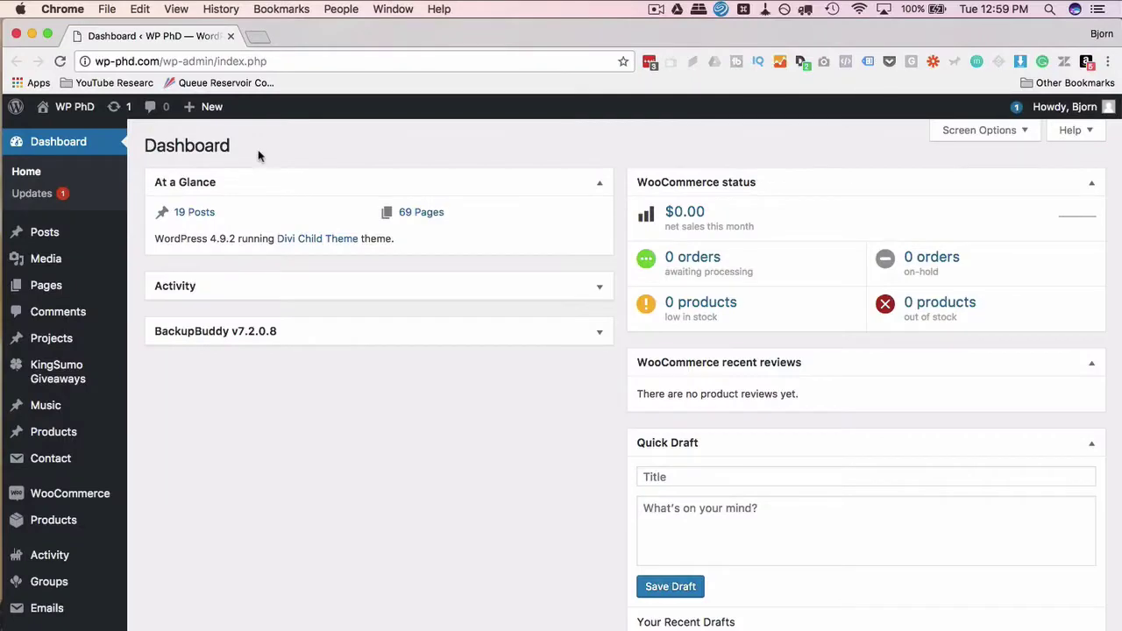
- Create a new draft page titled 'Divi Parallax Testing' and switch its editor to the Divi Builder
mouse_move(63, 289)
click(160, 311)
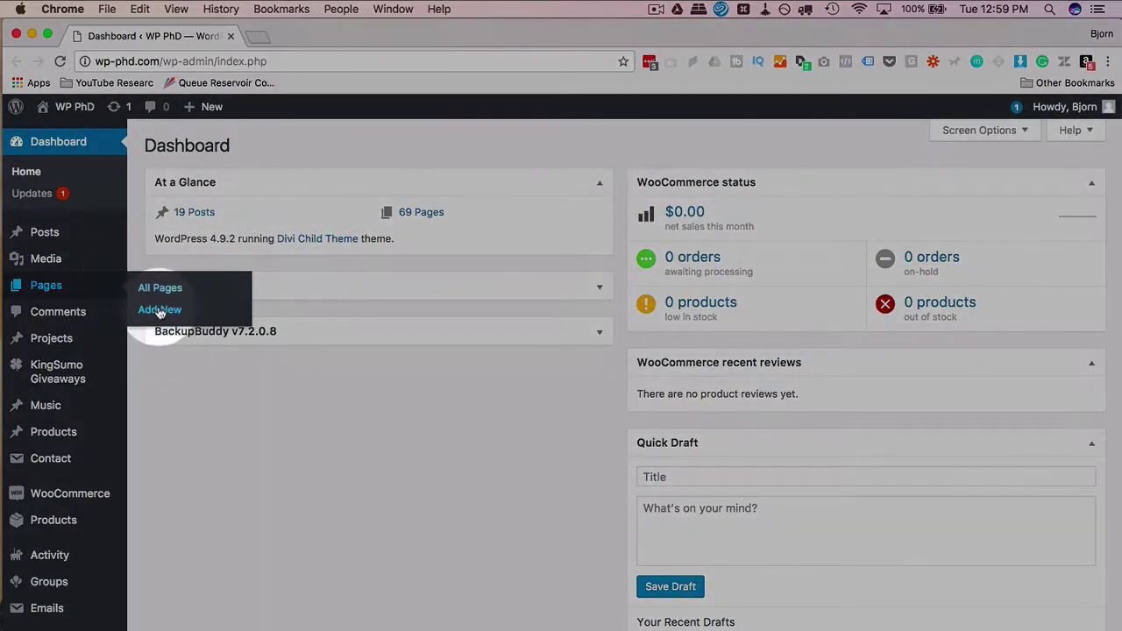
text(Divi Parallax Testing)
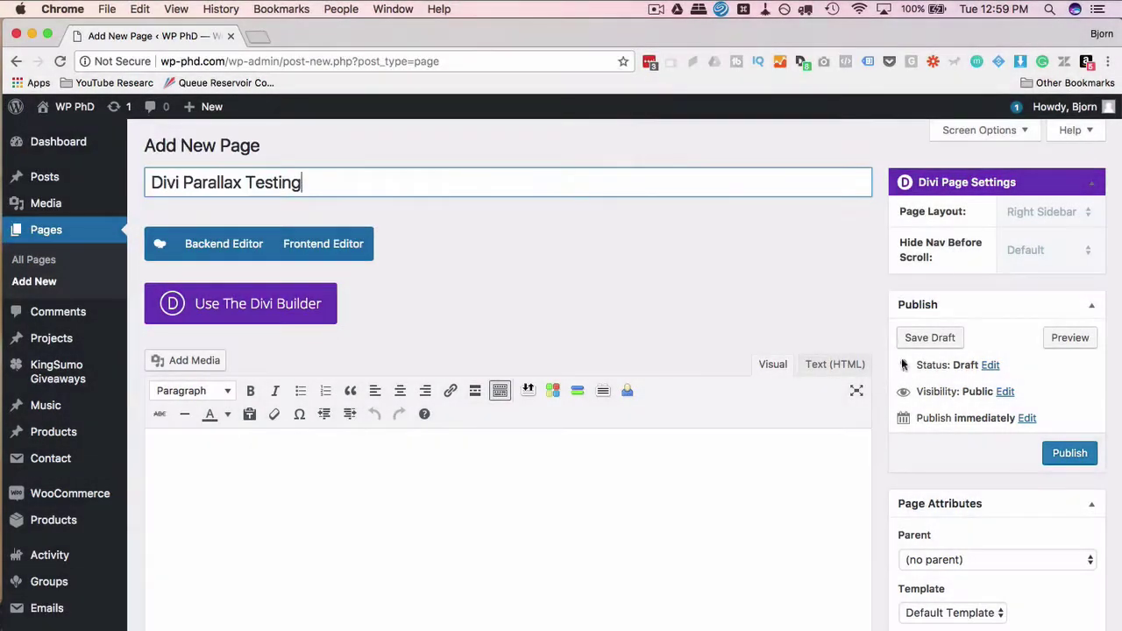
click(930, 338)
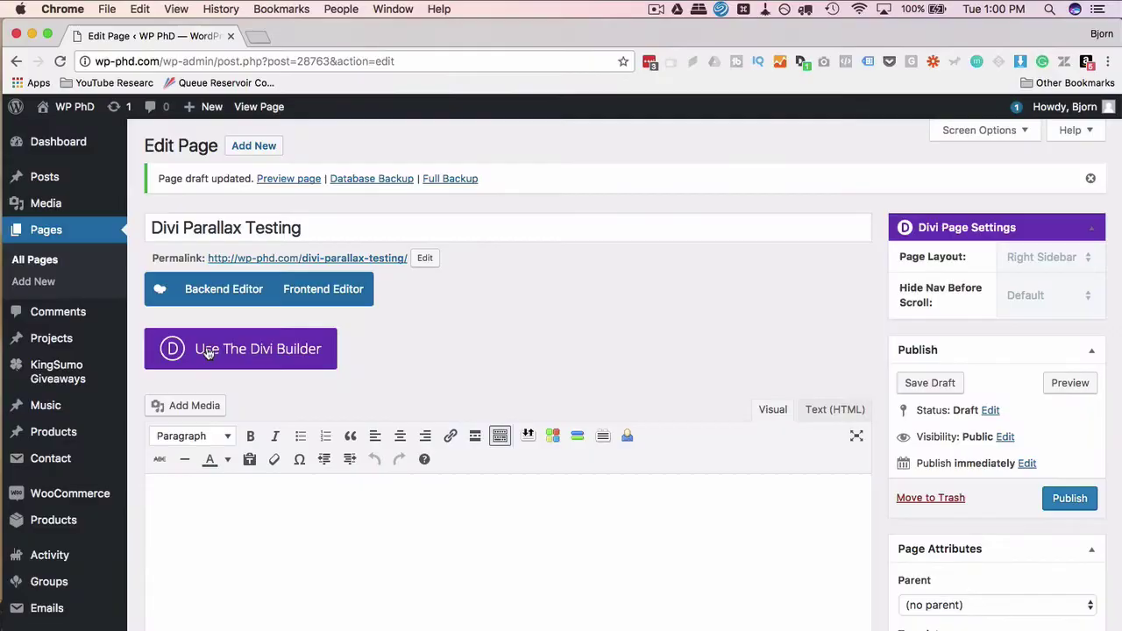
click(292, 350)
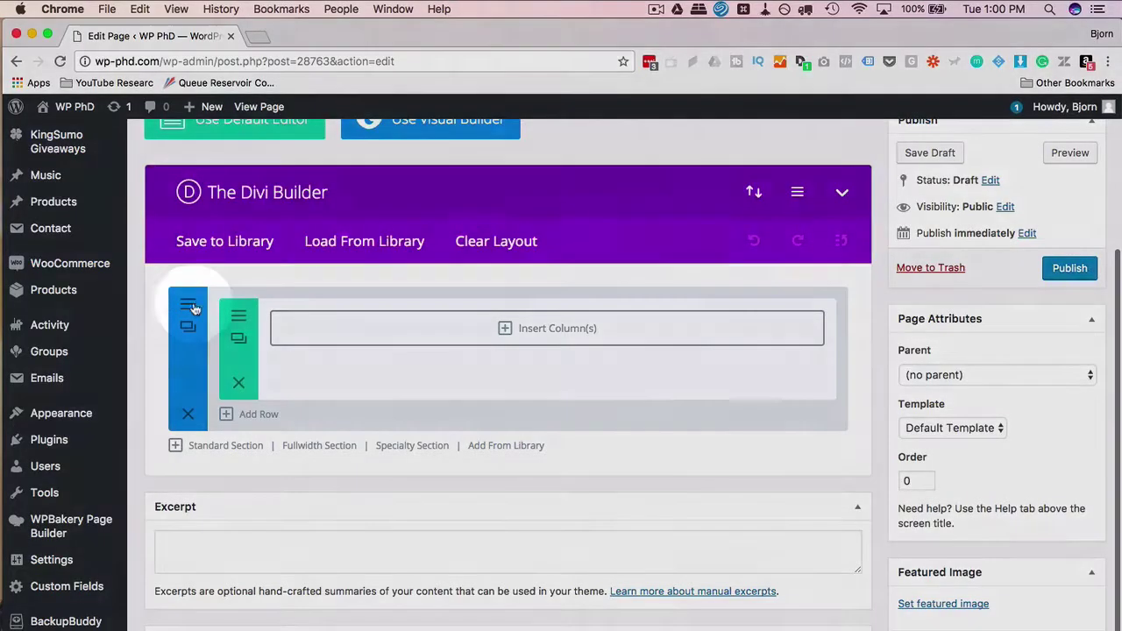
click(187, 313)
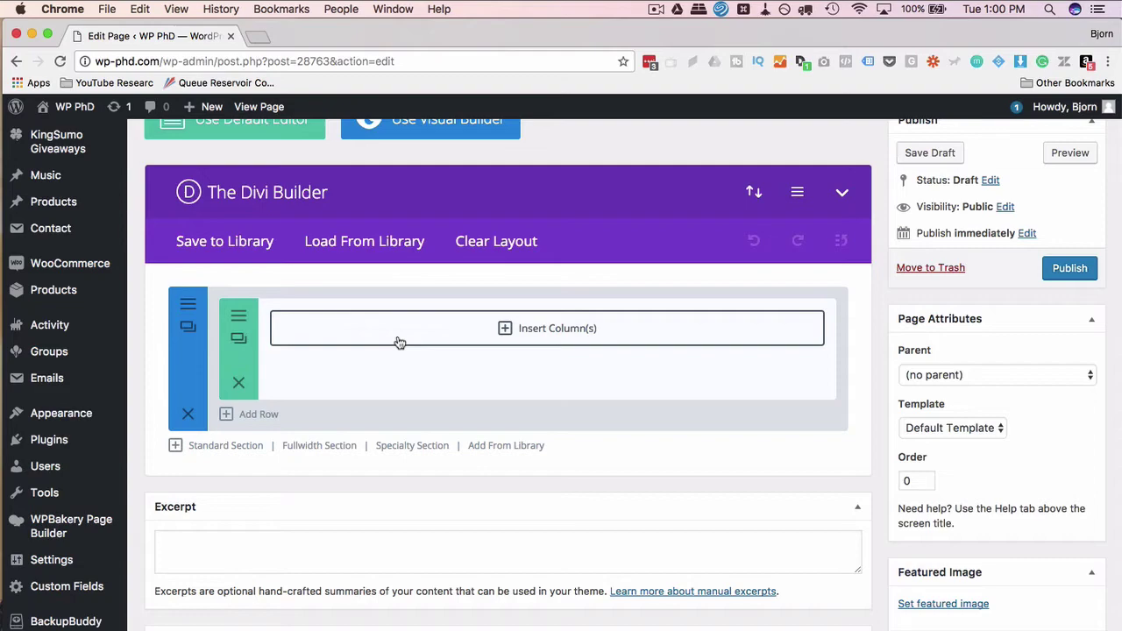
- Give the empty row a single full-width column and add a Text module to it
click(465, 332)
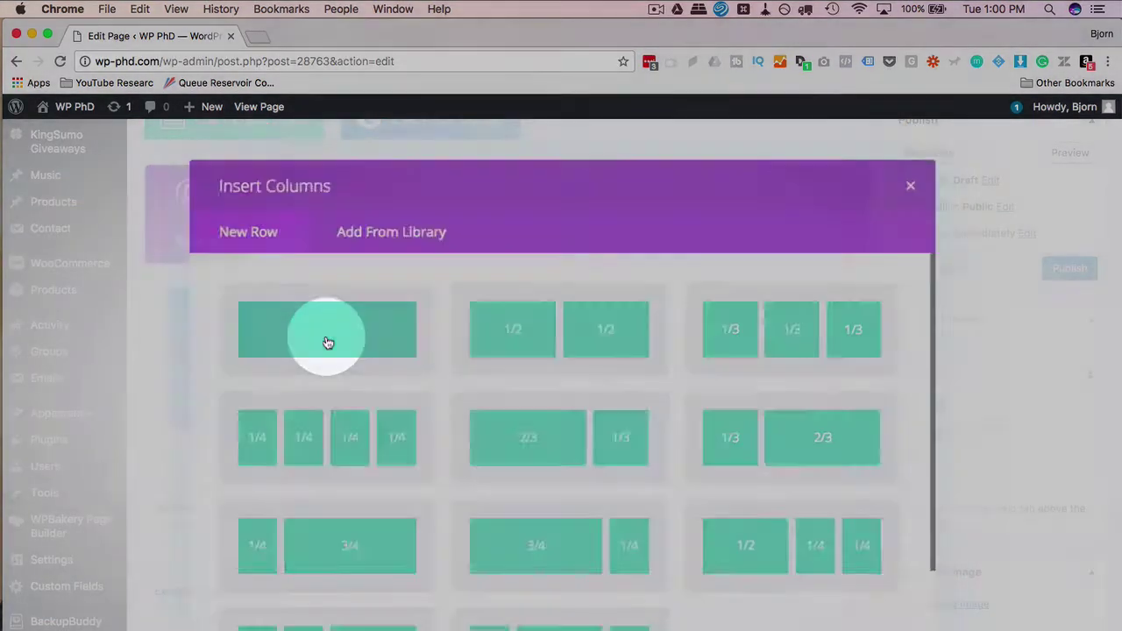
click(327, 343)
click(547, 330)
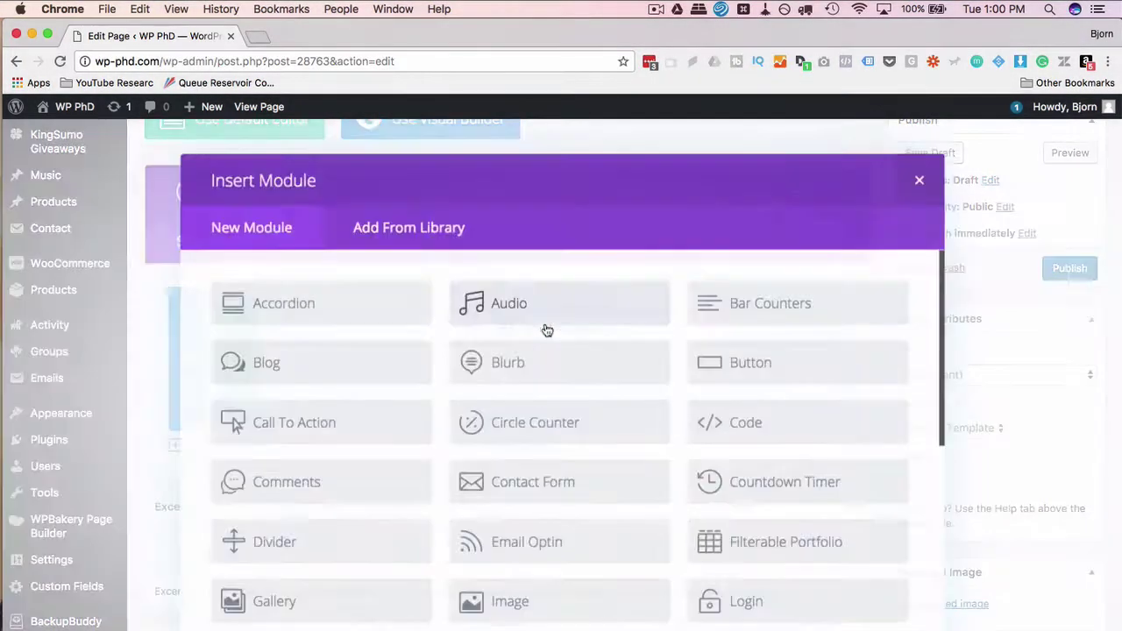
scroll(622, 421, down, 5)
scroll(622, 421, down, 2)
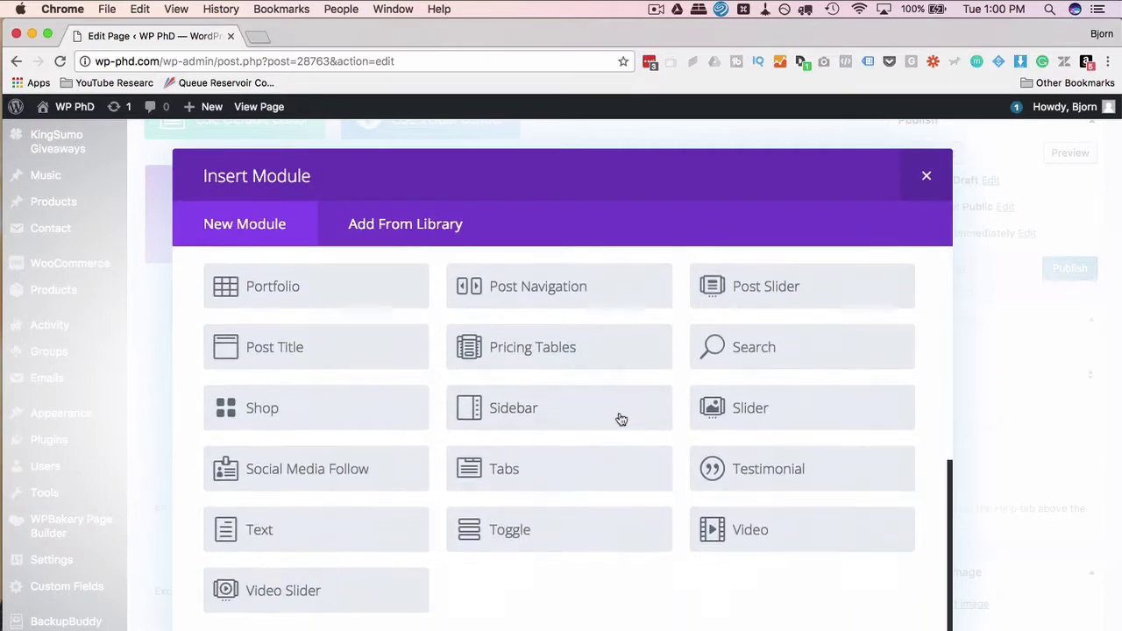
click(309, 524)
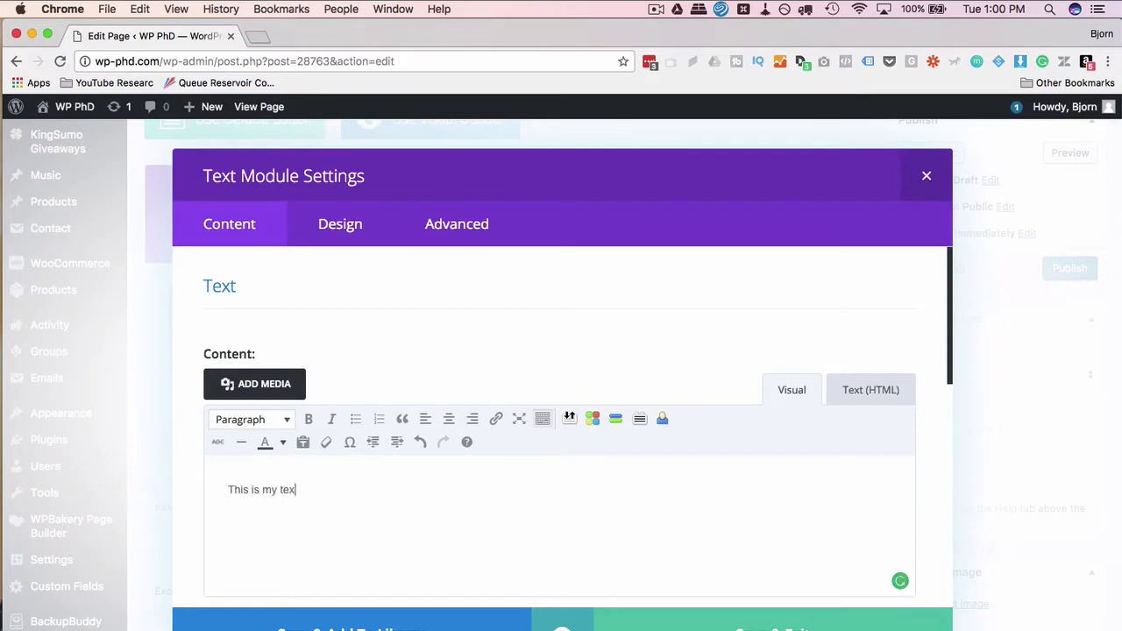
- Fill the text module with many pasted repetitions of 'This is my text.'
key(BackSpace)
key(super+v)
key(super+v)
key(super+a)
key(super+c)
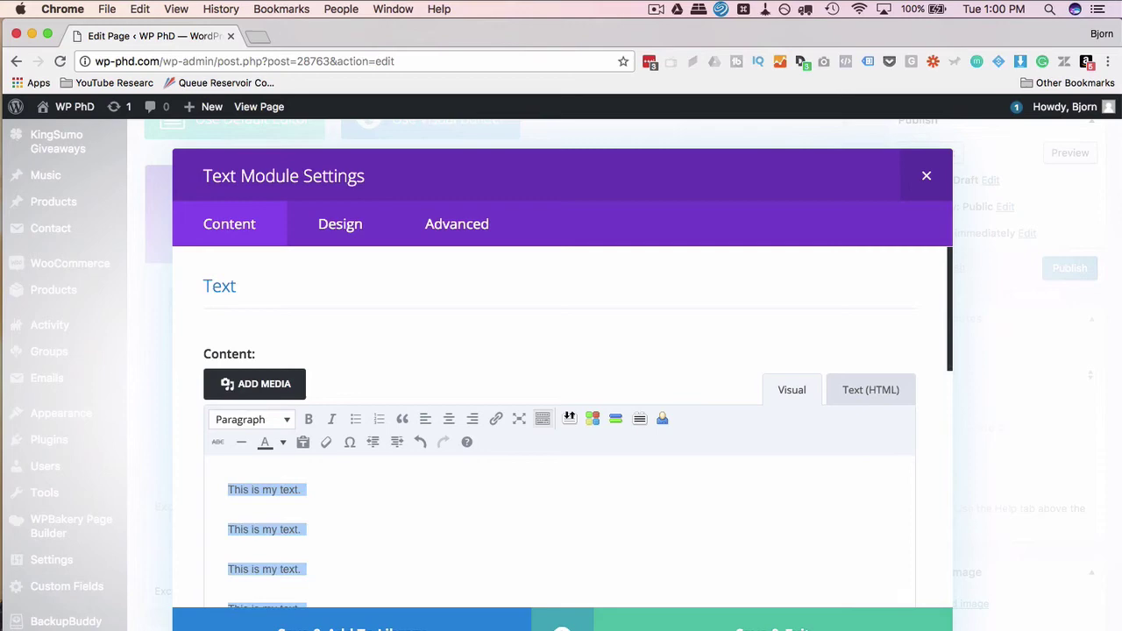
click(855, 388)
click(582, 501)
text(This is my text. This is my text. This is my text. This is my text.)
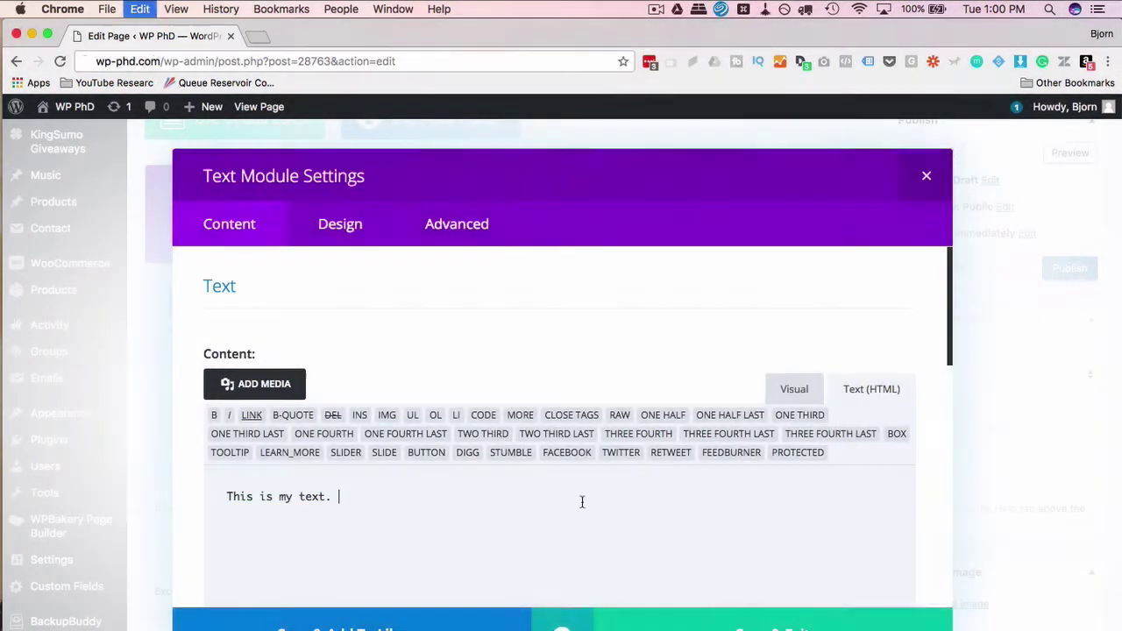
key(super+v)
key(super+v)
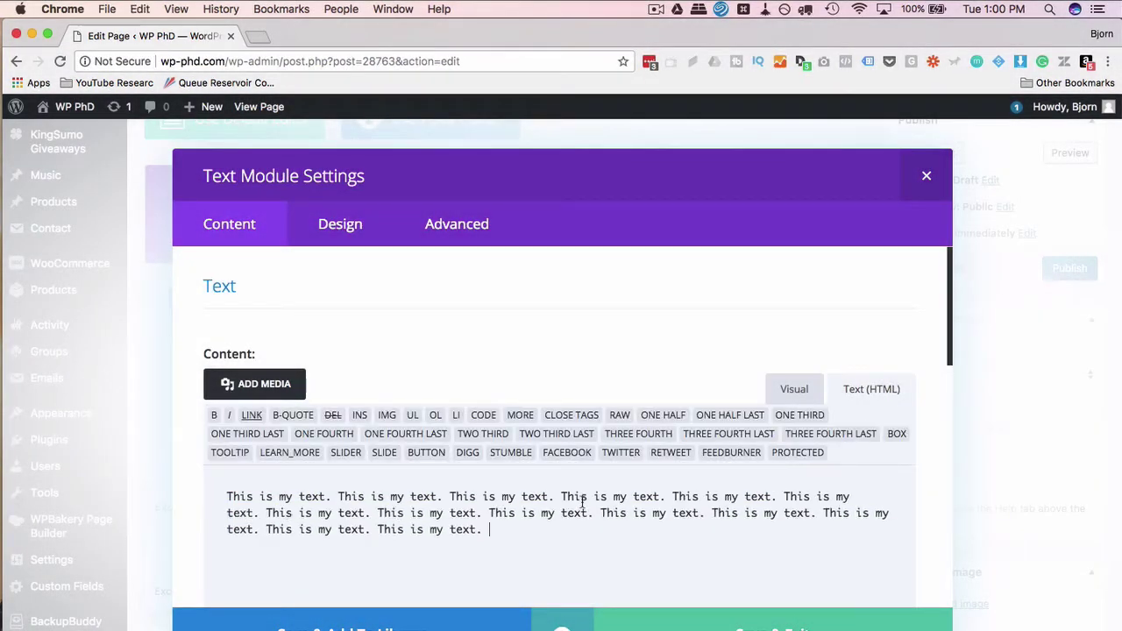
key(super+v)
key(super+v)
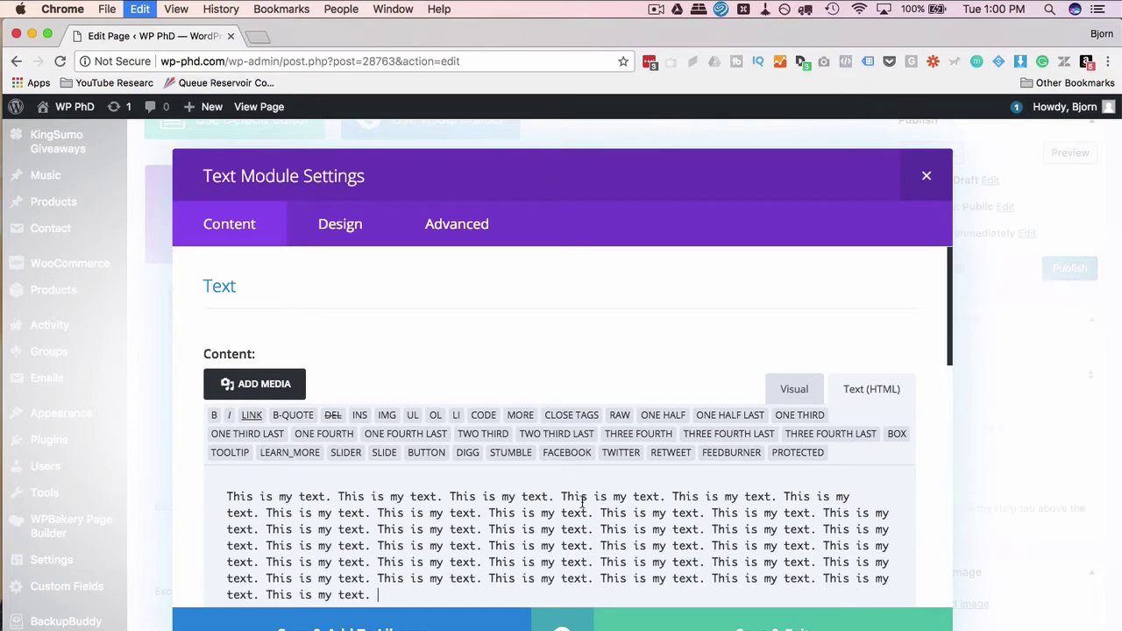
key(super+v)
key(super+a)
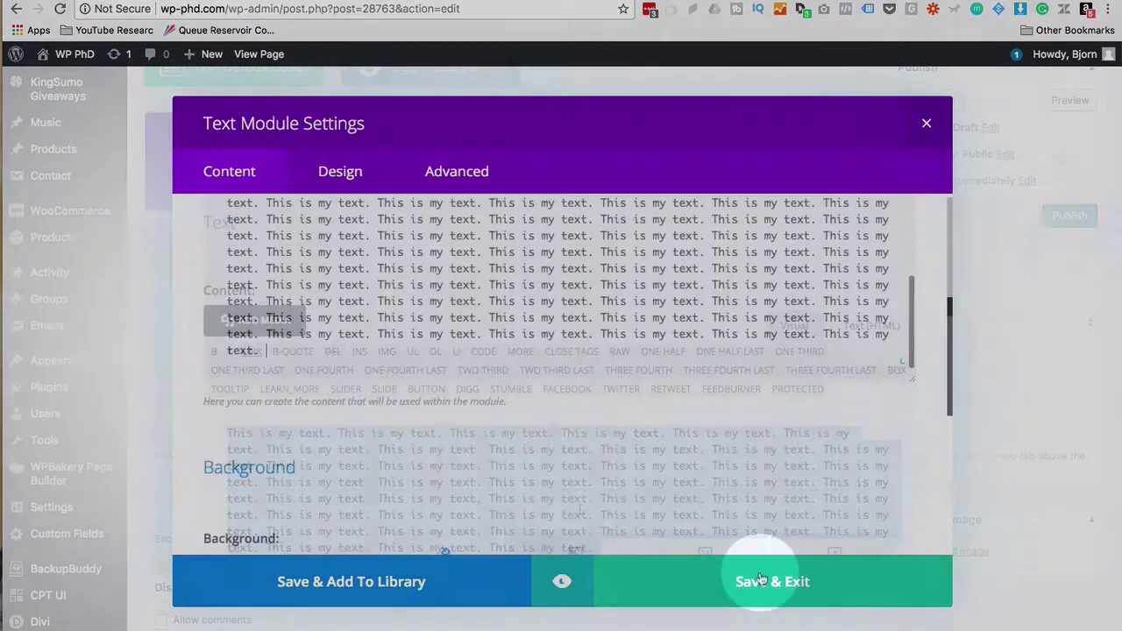
- Save the repeated-text module and open the row's background settings
click(760, 581)
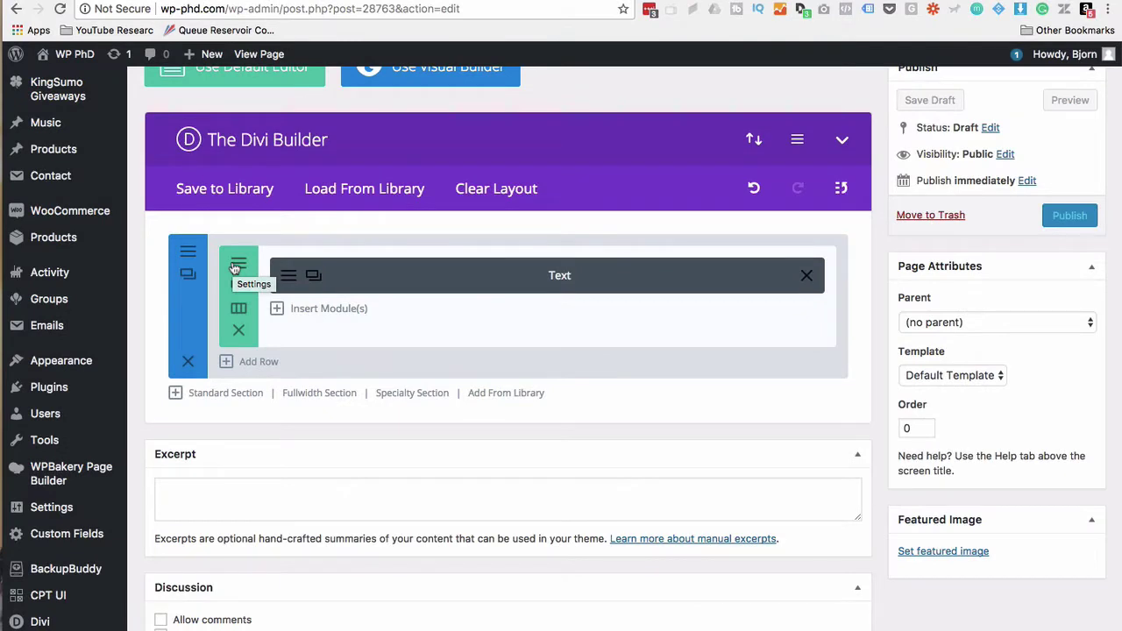
click(245, 270)
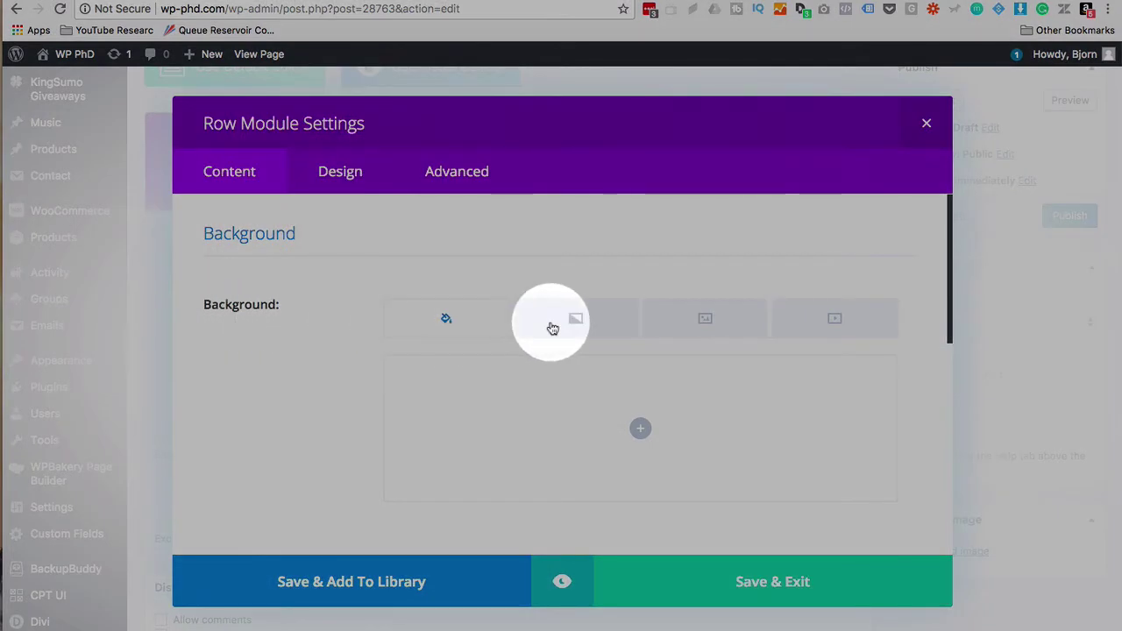
- Look through the row's colour, image and video background options
click(705, 320)
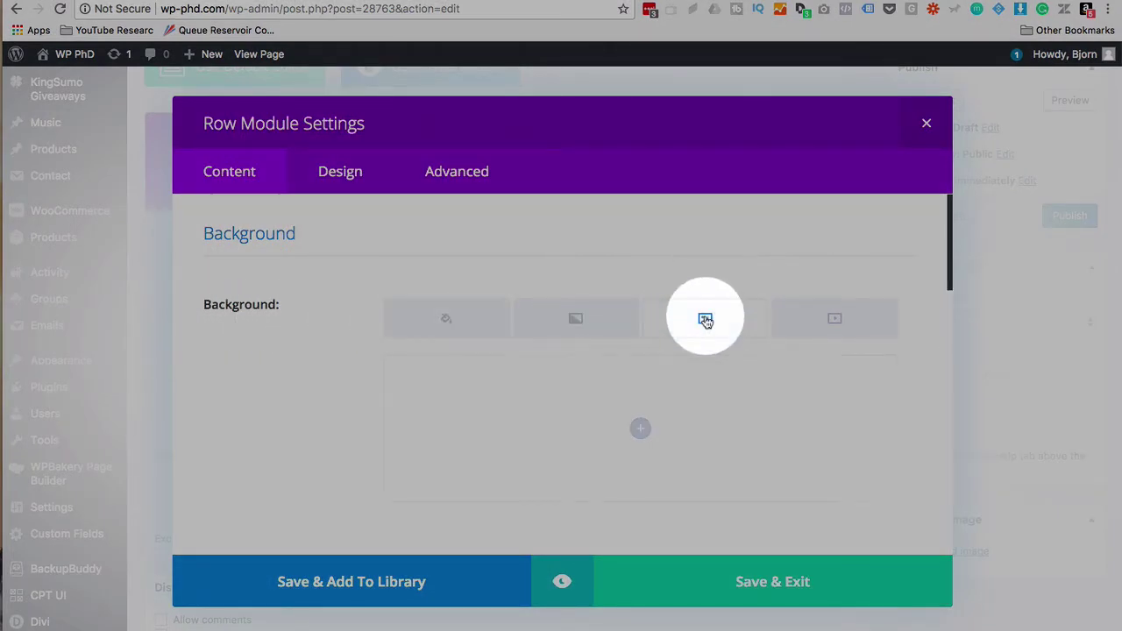
click(461, 321)
scroll(344, 340, down, 3)
scroll(344, 341, up, 3)
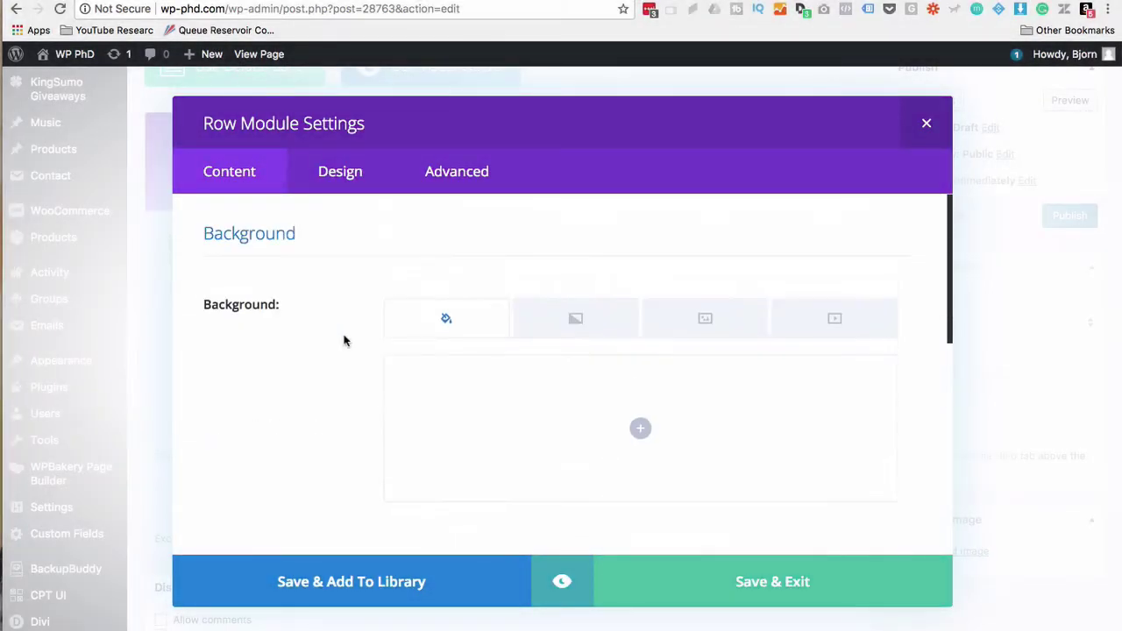
scroll(364, 375, down, 5)
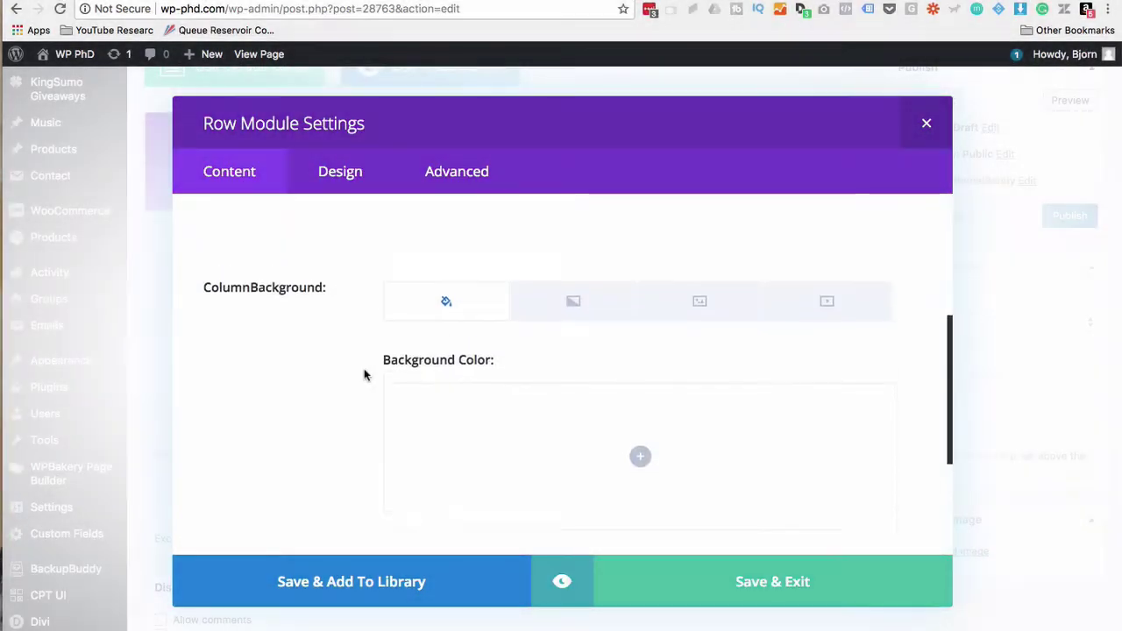
scroll(365, 376, up, 5)
scroll(295, 386, down, 2)
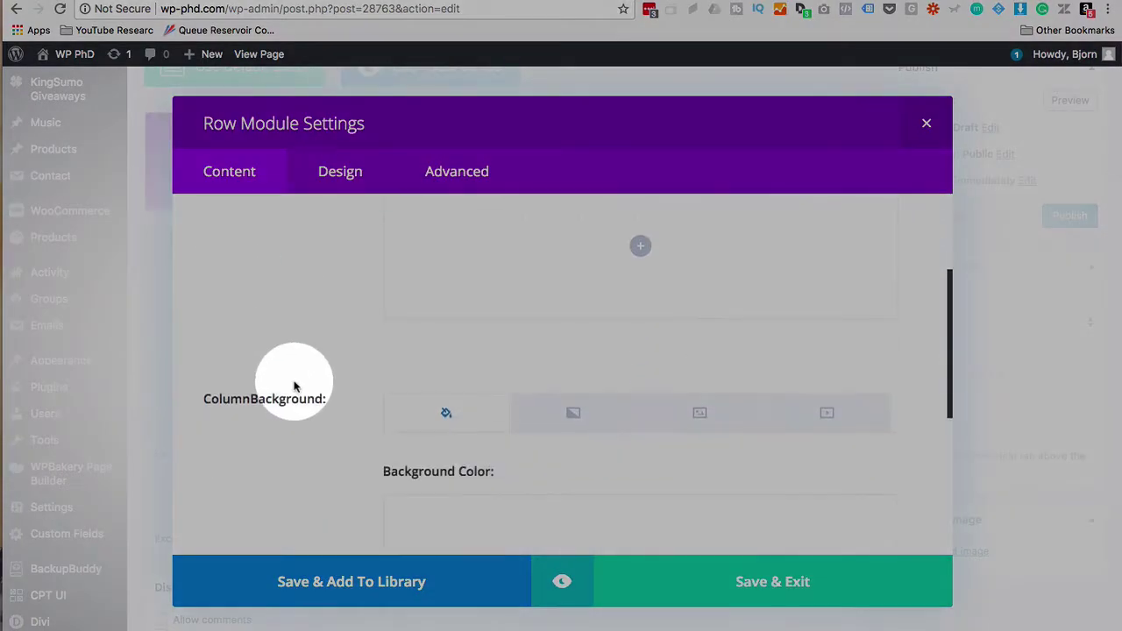
scroll(369, 395, down, 5)
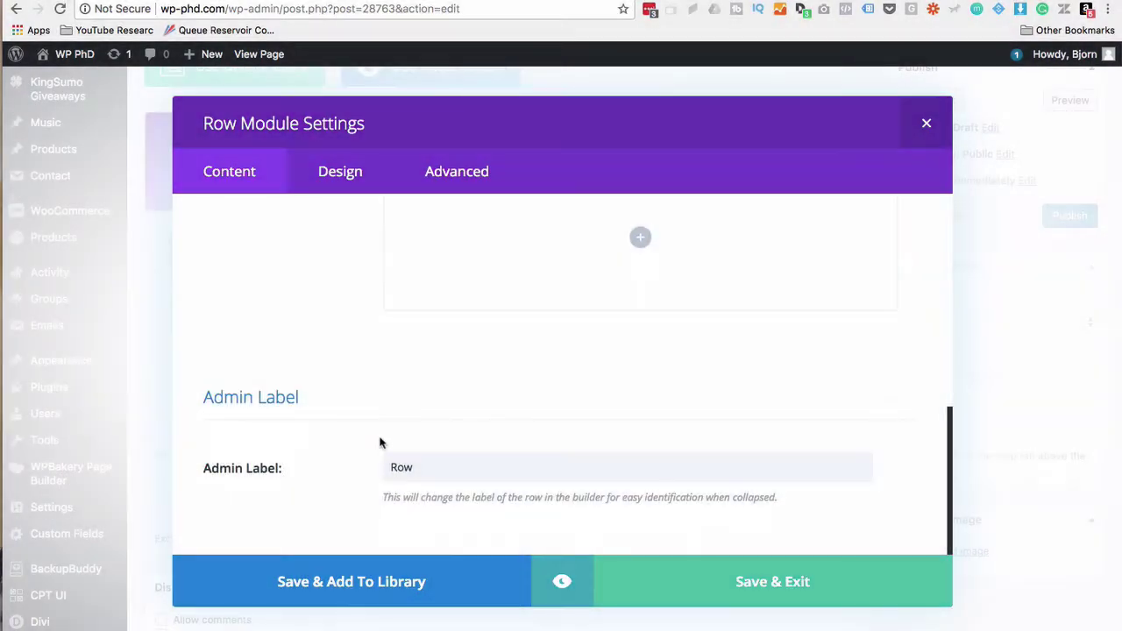
scroll(386, 438, up, 7)
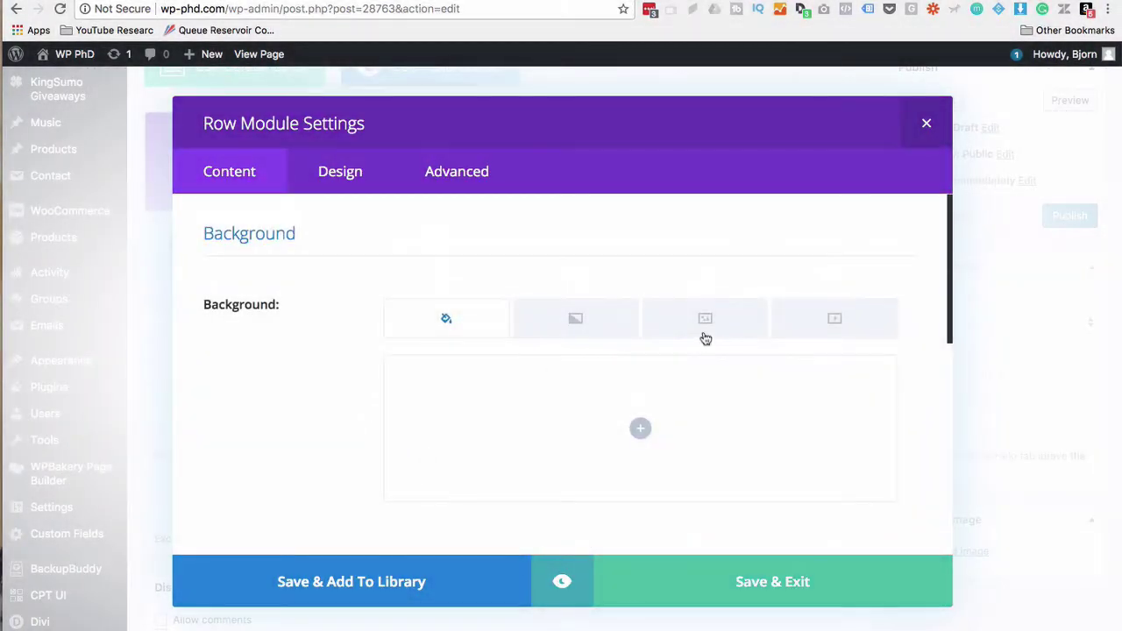
click(714, 329)
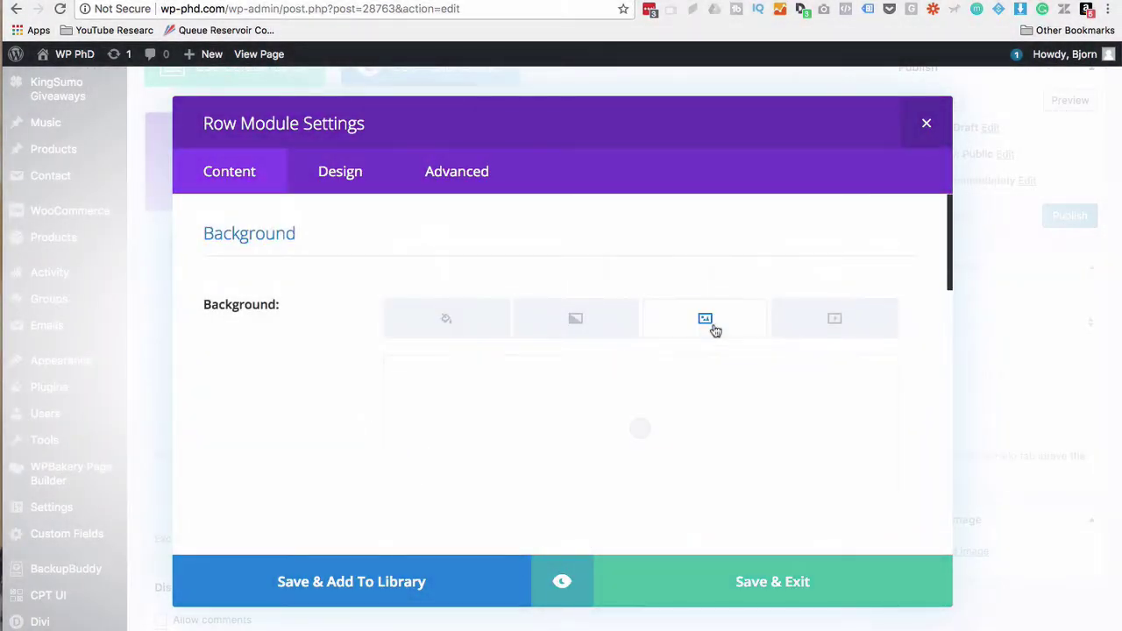
scroll(306, 315, down, 5)
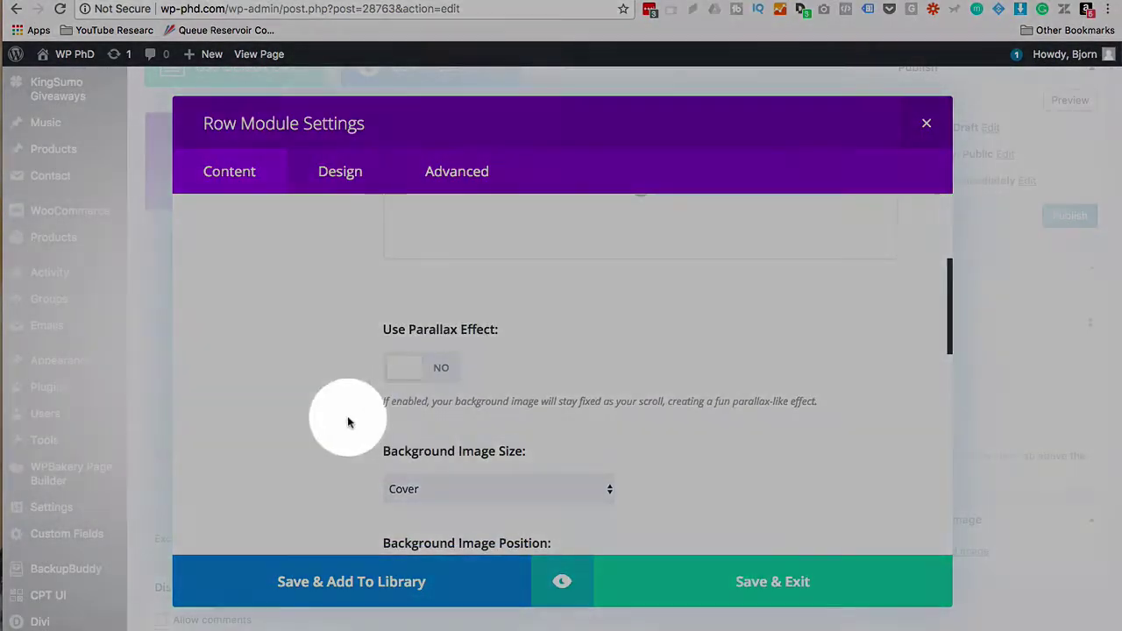
scroll(347, 423, down, 5)
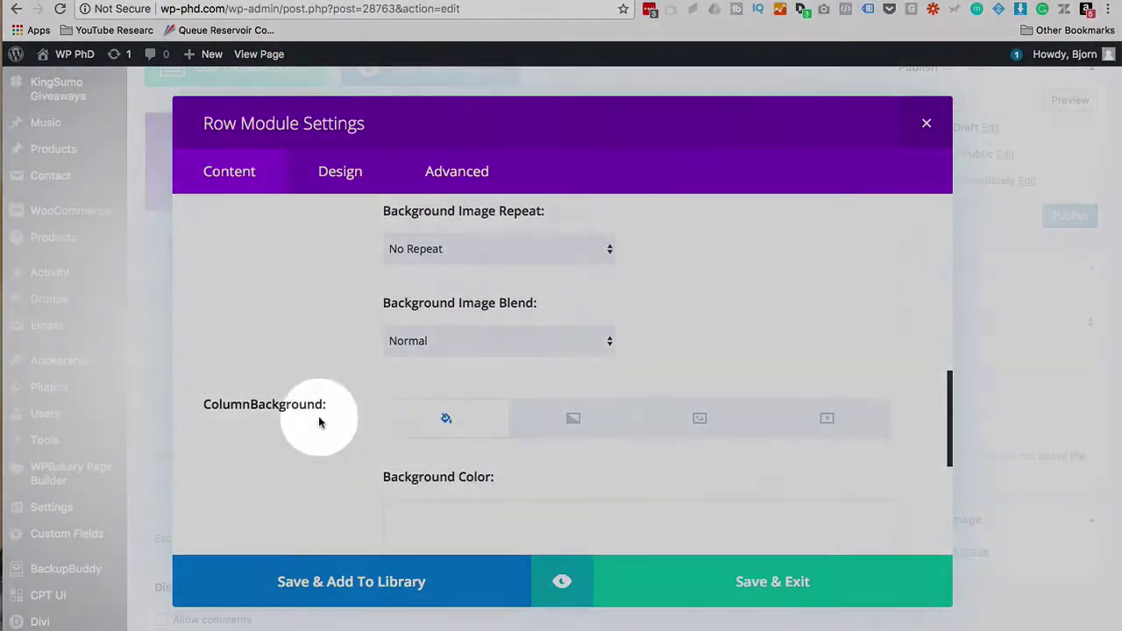
scroll(308, 391, down, 5)
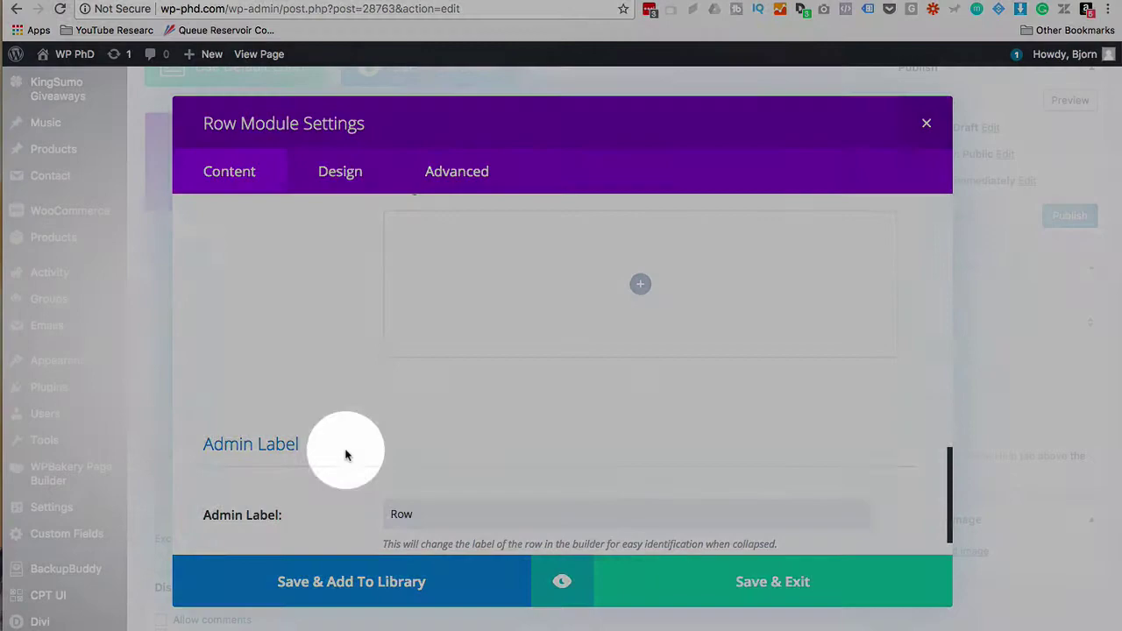
scroll(345, 455, up, 15)
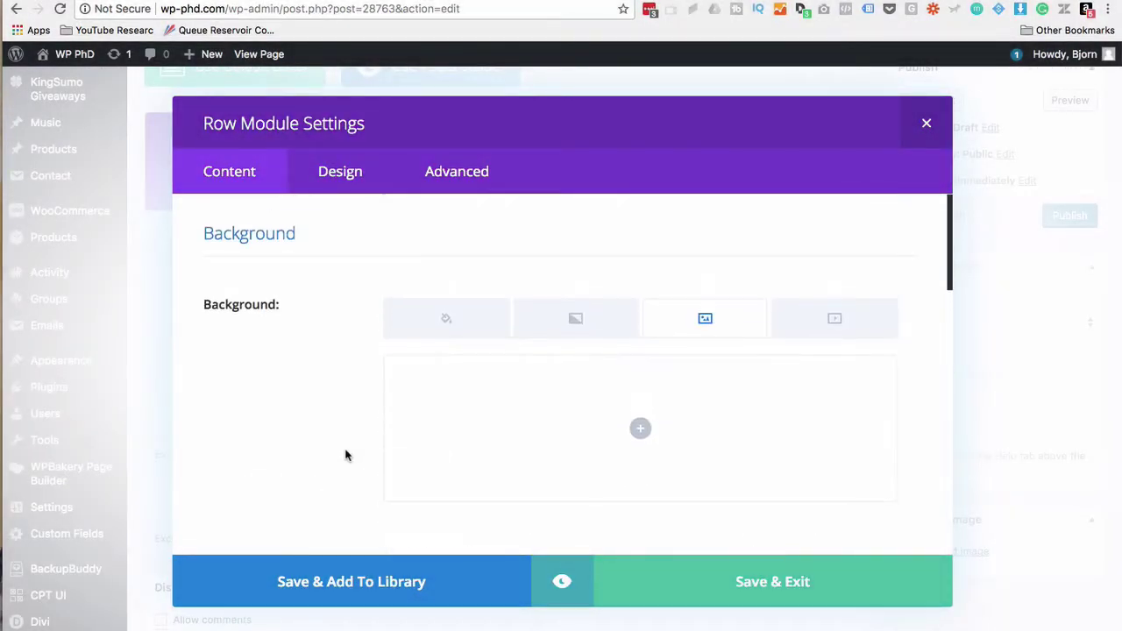
click(831, 316)
scroll(313, 360, down, 10)
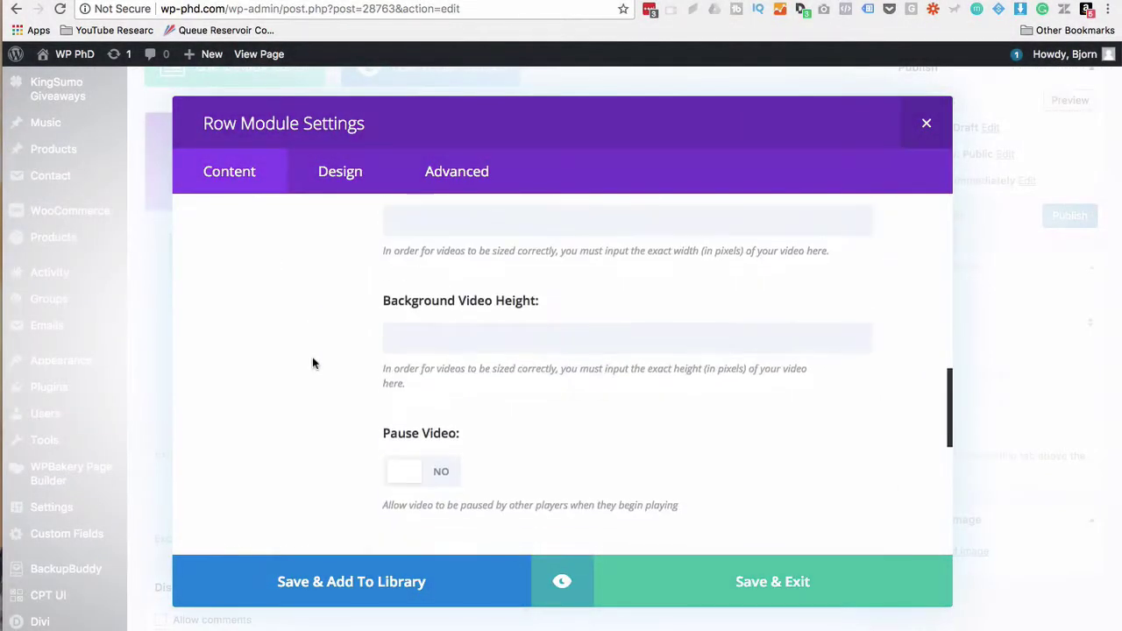
scroll(313, 363, up, 10)
- Choose an image background for the row and bring up the media library
click(706, 317)
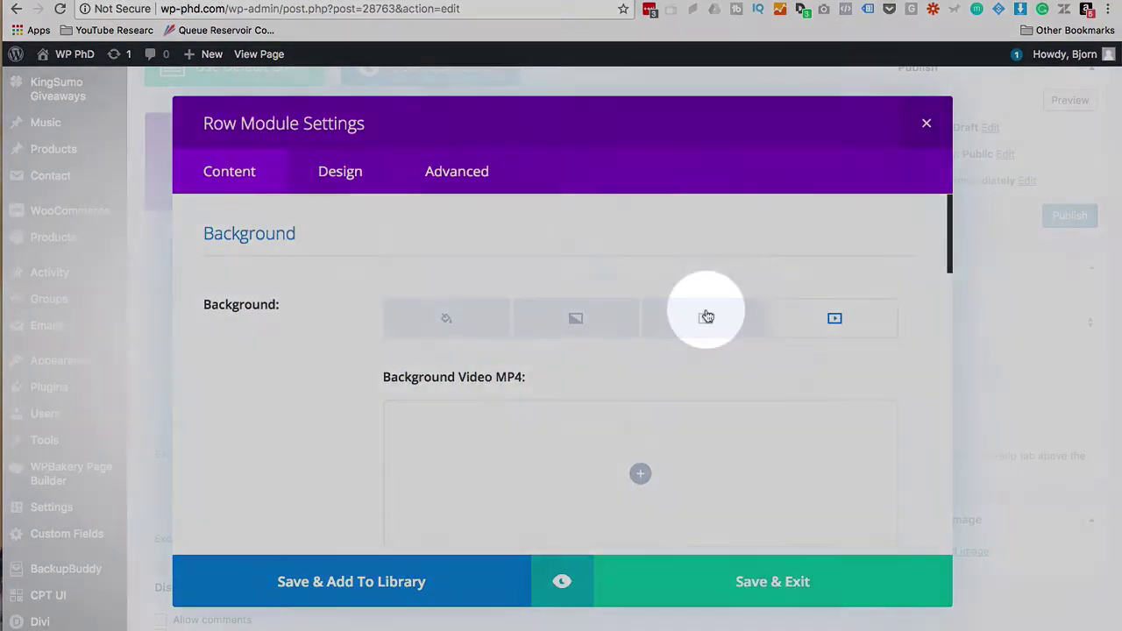
scroll(343, 365, down, 3)
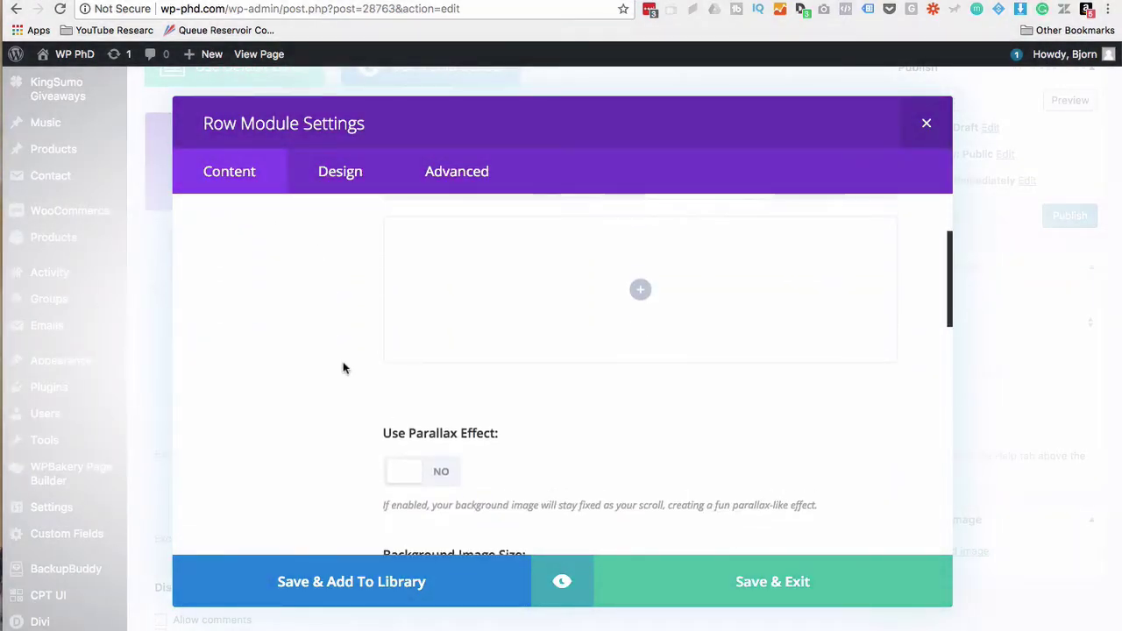
click(651, 306)
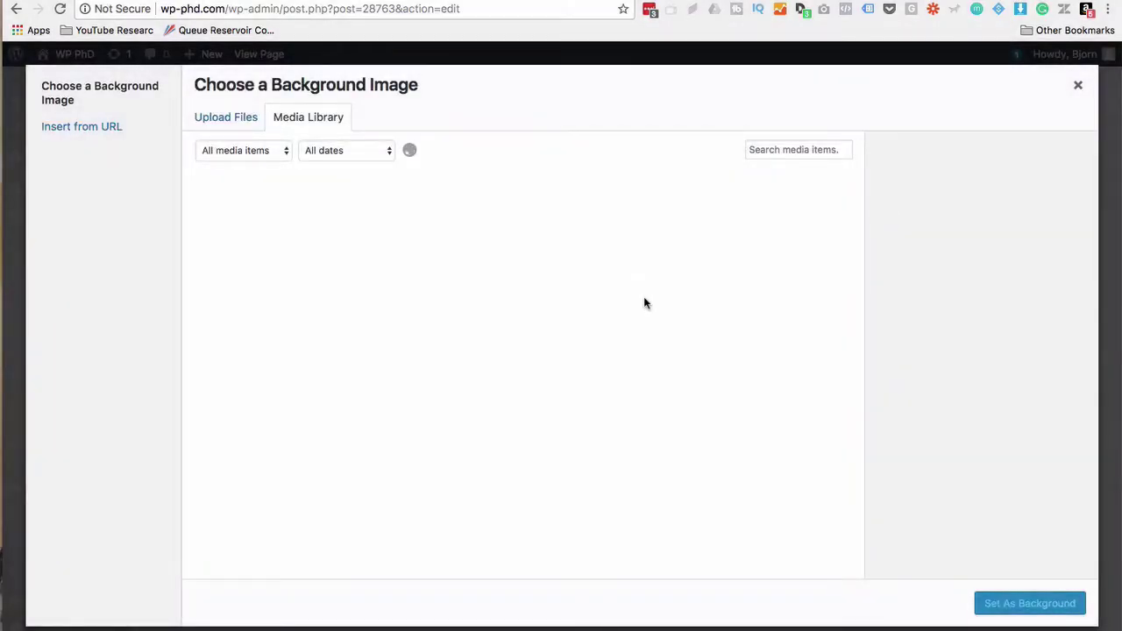
- Select the purple sunset photo 4074827-peaceful-images.jpg in the Media Library
scroll(578, 386, down, 2)
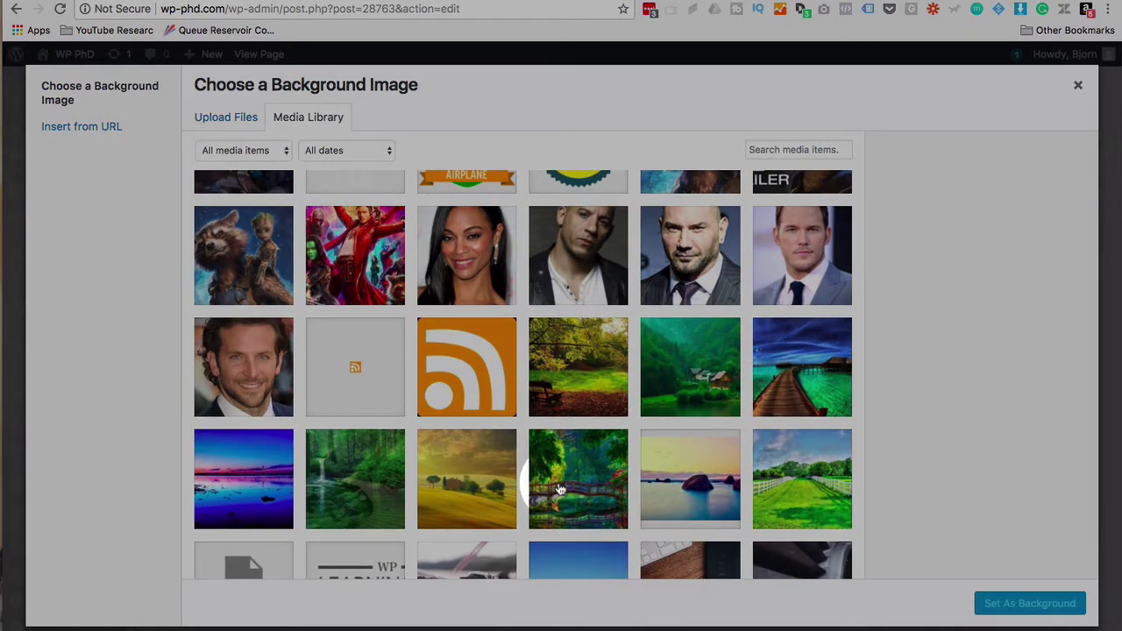
click(250, 494)
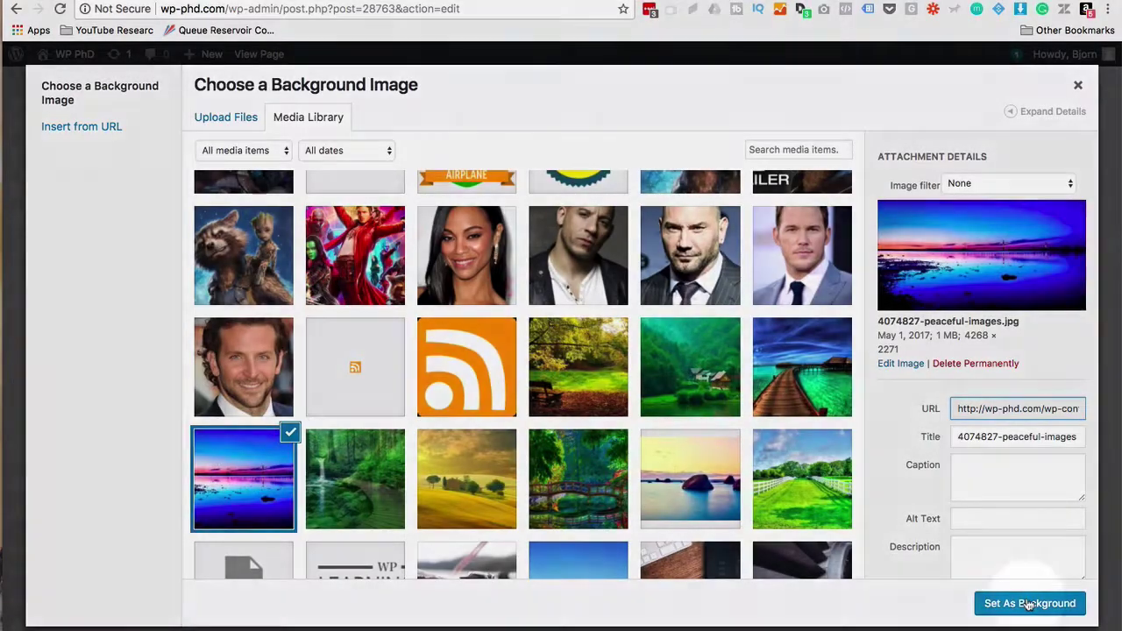
- Apply the sunset photo as the row background and enable parallax using True Parallax
click(1000, 603)
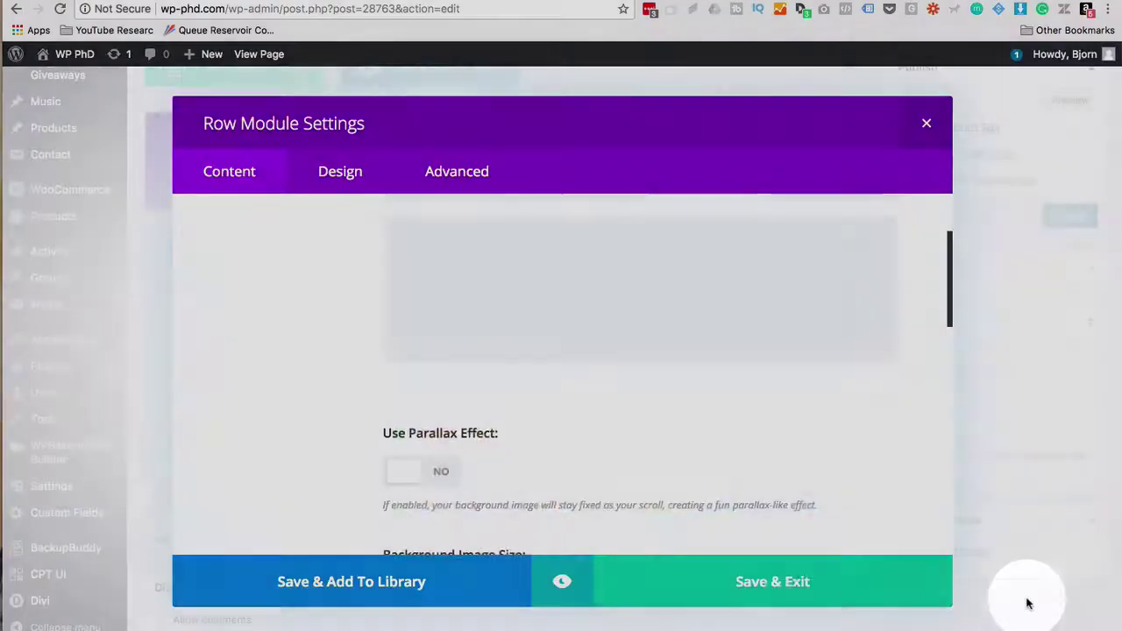
scroll(313, 408, down, 3)
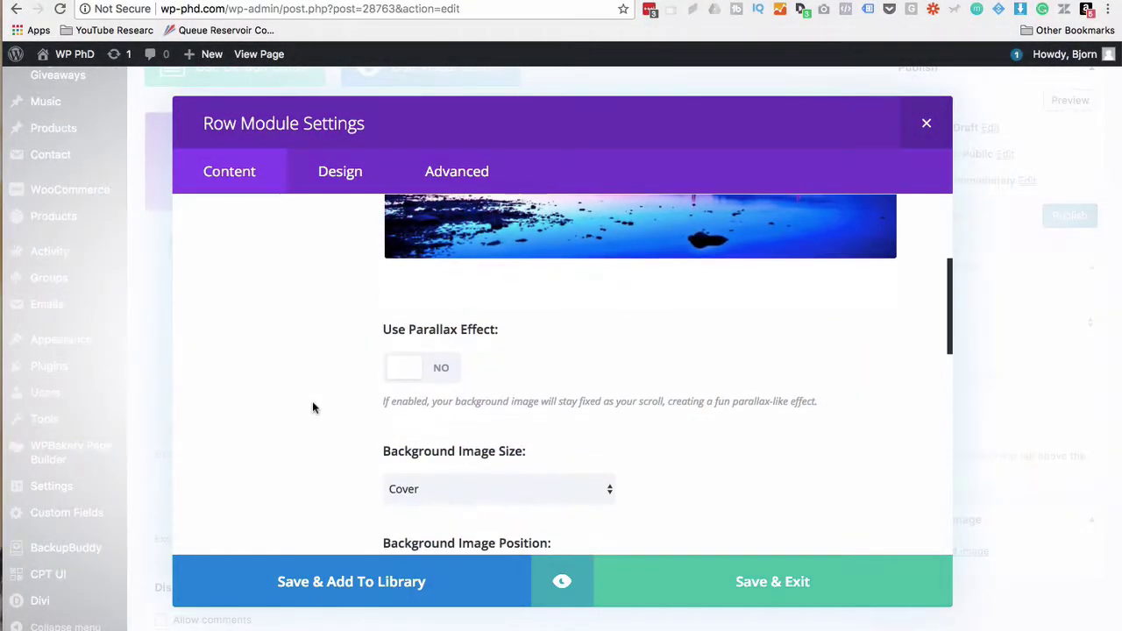
click(431, 375)
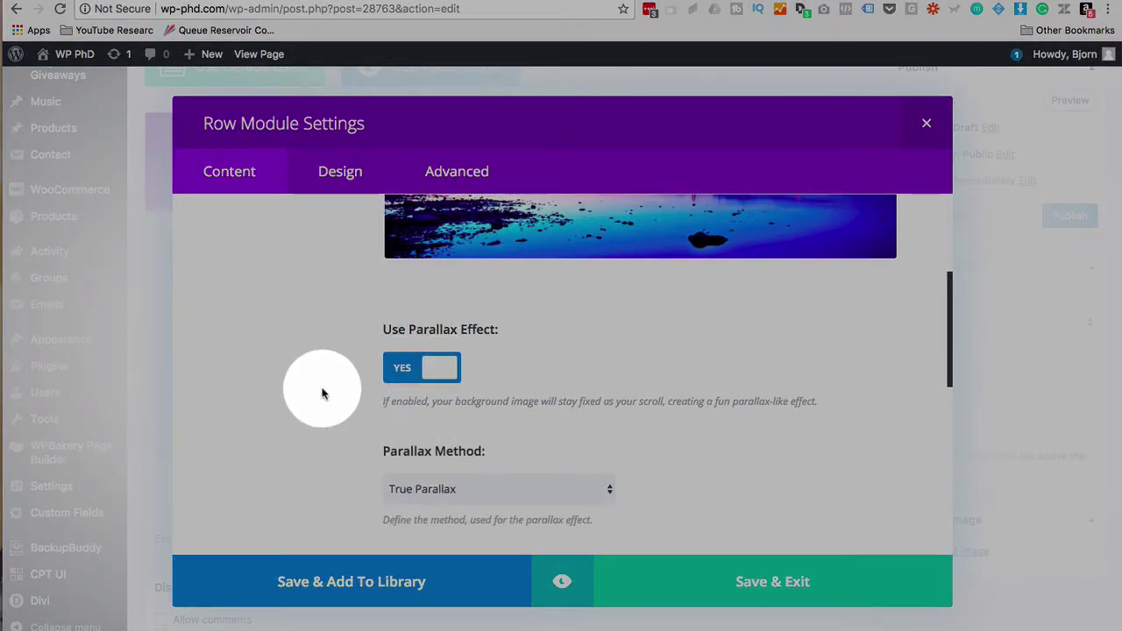
scroll(321, 390, down, 3)
click(453, 304)
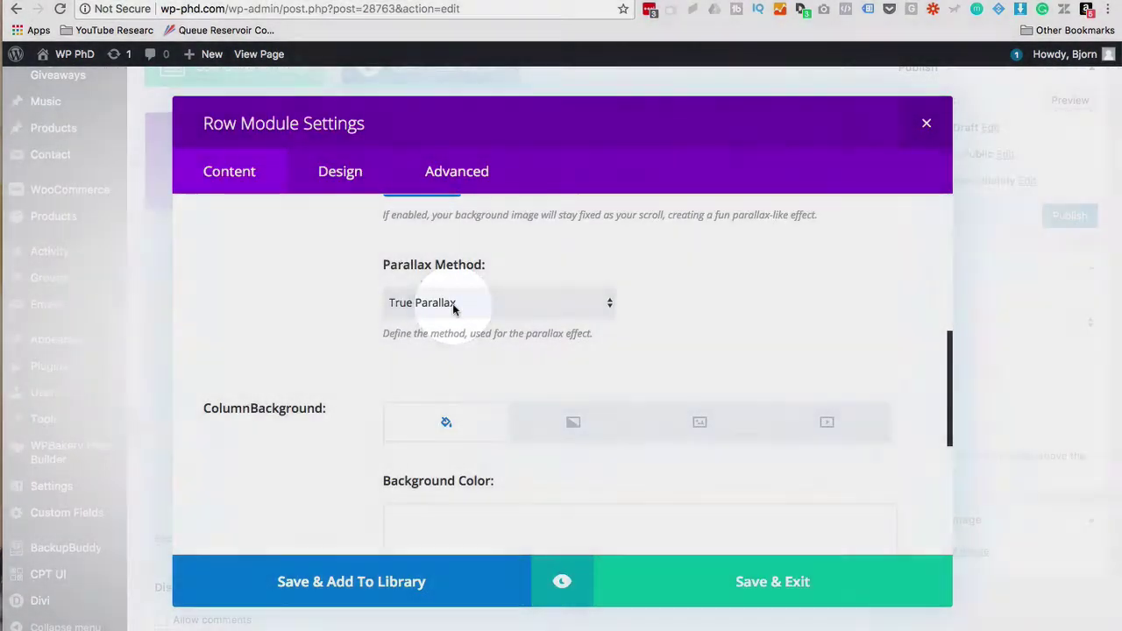
key(Escape)
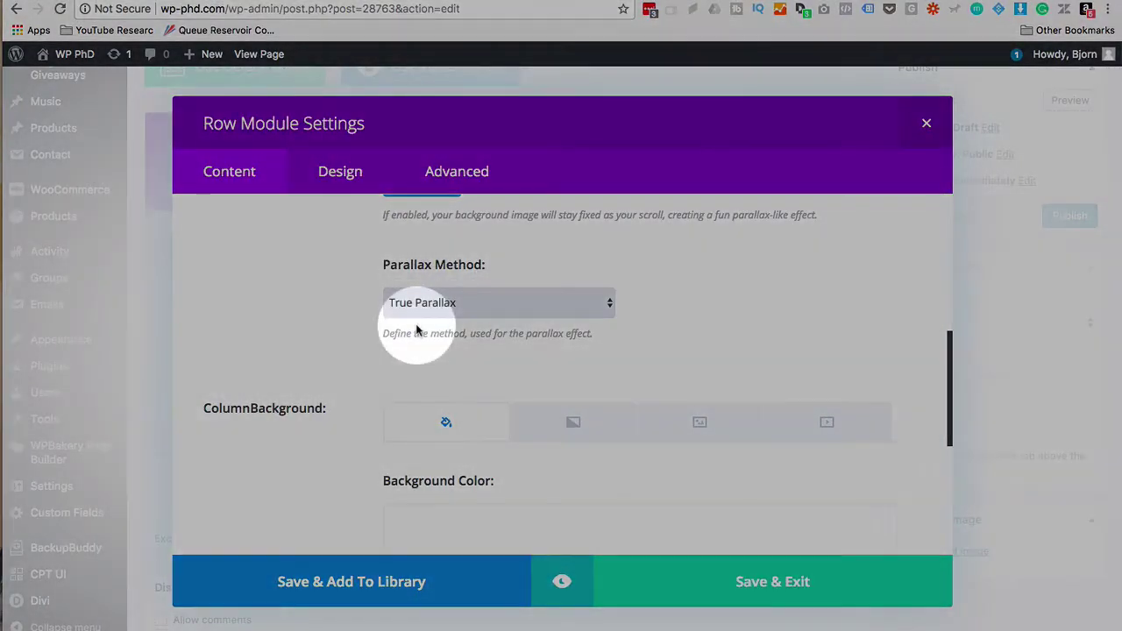
- Save the row settings and publish the Divi Parallax Testing page
click(745, 583)
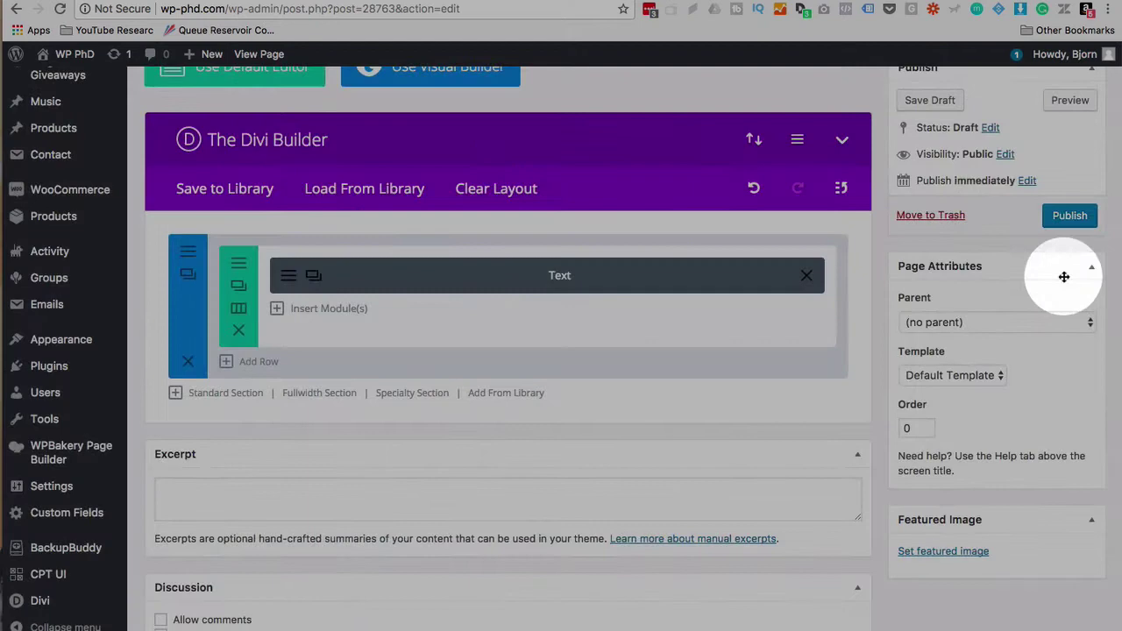
scroll(1068, 279, up, 1)
click(1070, 282)
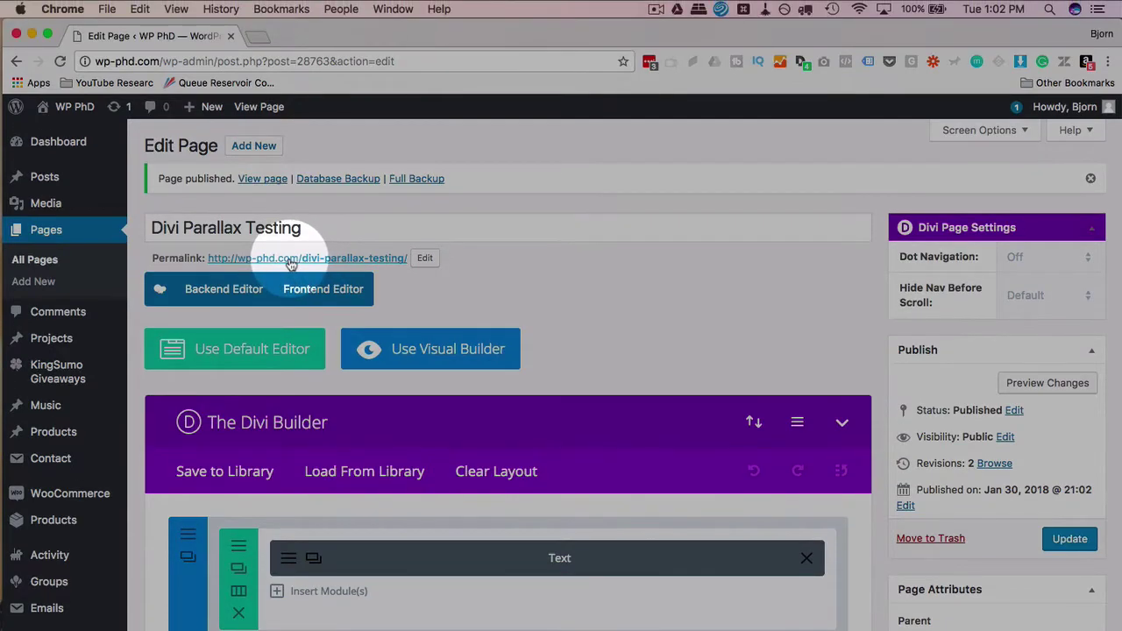
- View the published page in a new tab, scrolling to watch the sunset parallax
click(291, 261)
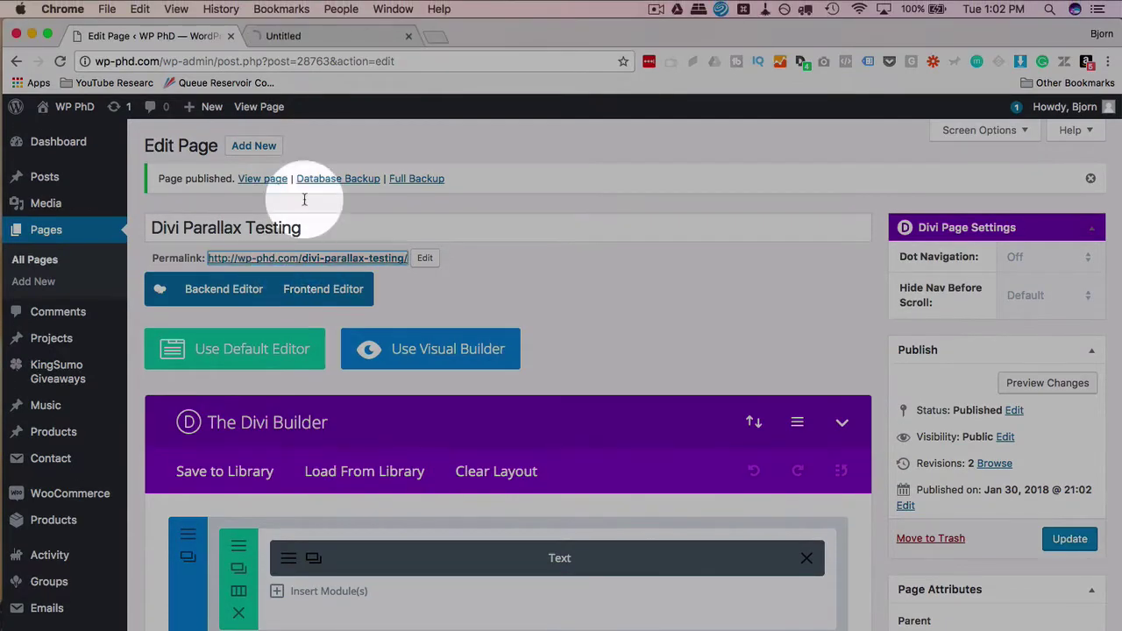
click(351, 36)
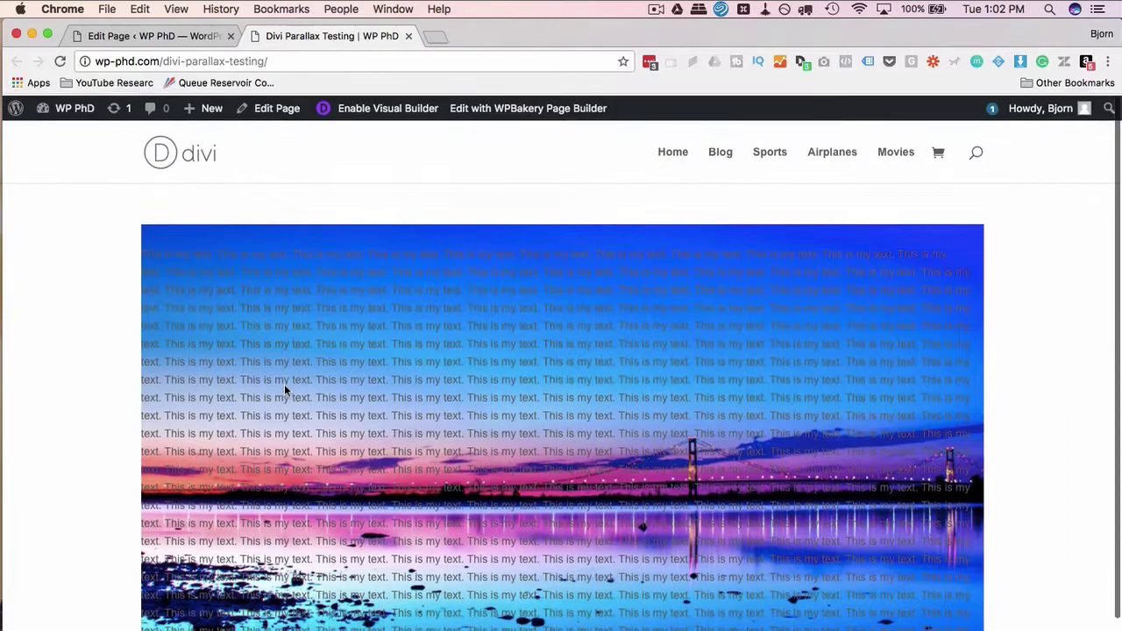
scroll(284, 385, down, 2)
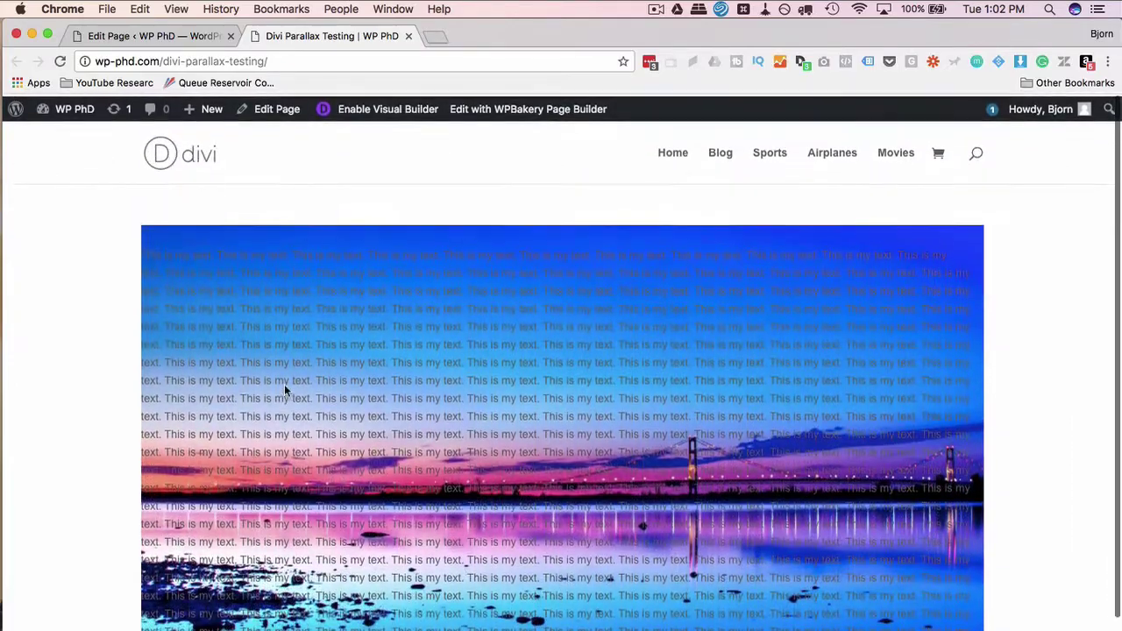
scroll(284, 386, down, 2)
scroll(284, 385, up, 3)
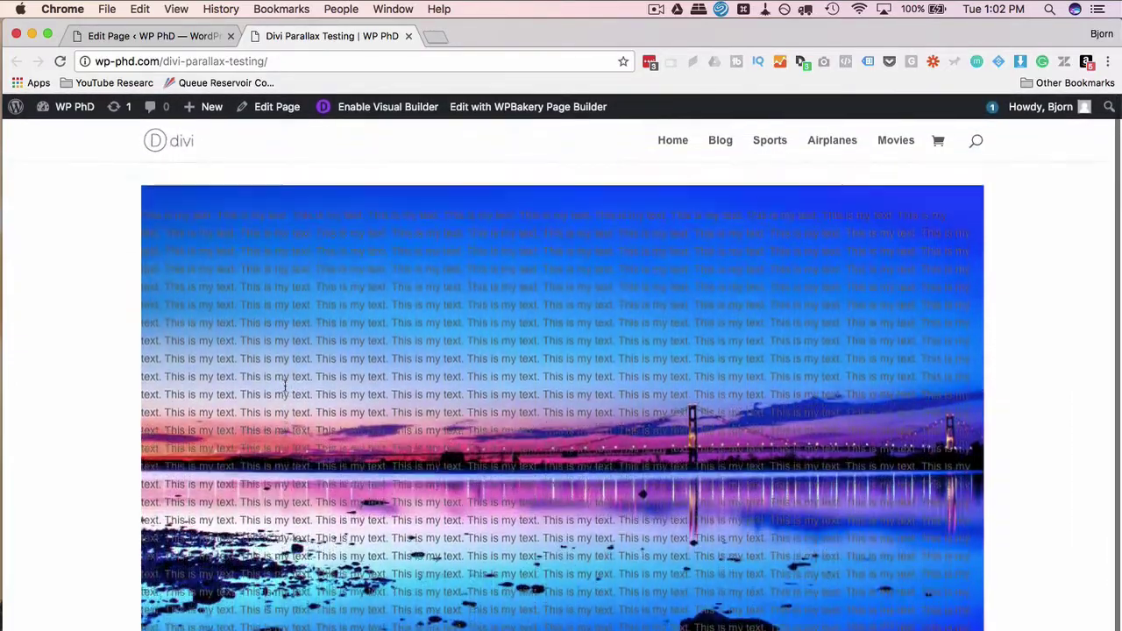
scroll(284, 385, down, 2)
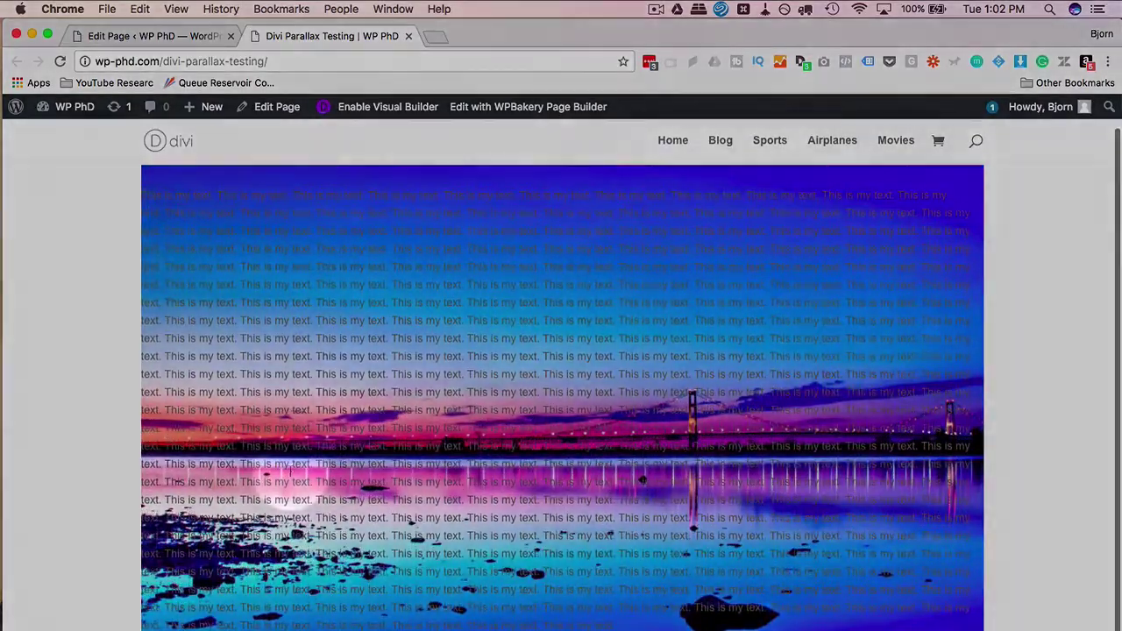
click(332, 121)
click(281, 31)
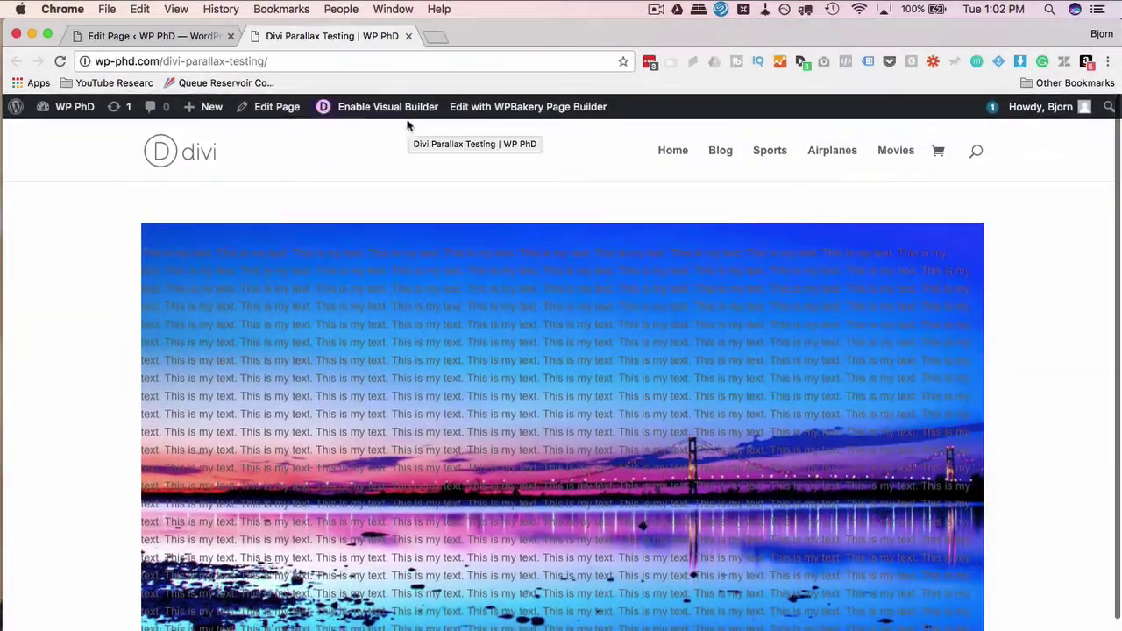
- Launch the Visual Builder on the live page, briefly checking the Edit Page tab
click(385, 107)
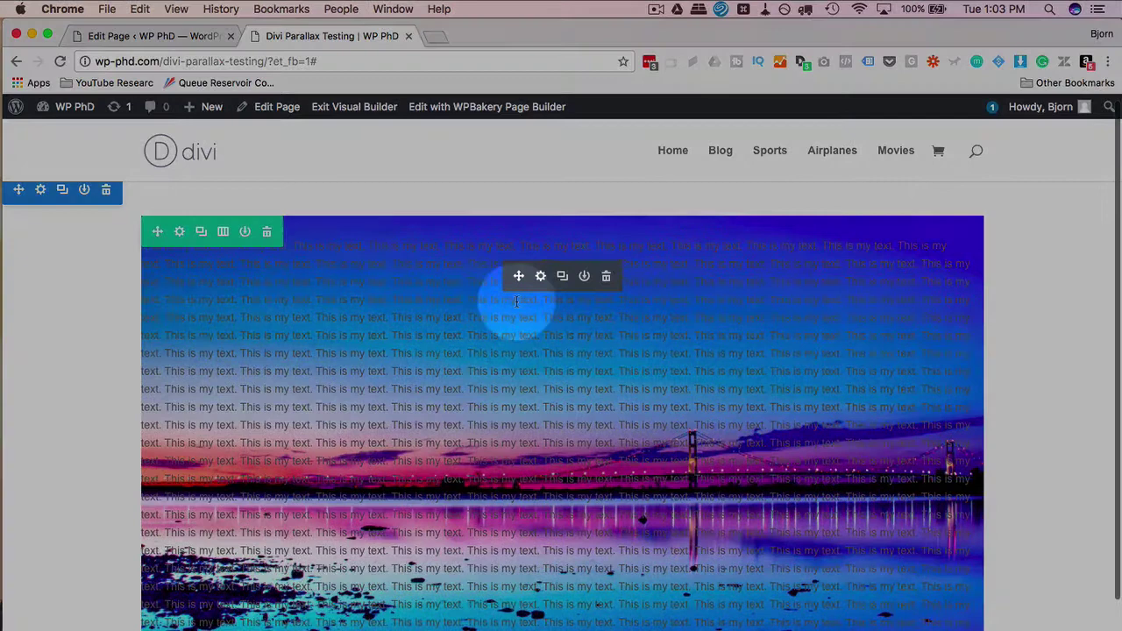
mouse_move(563, 277)
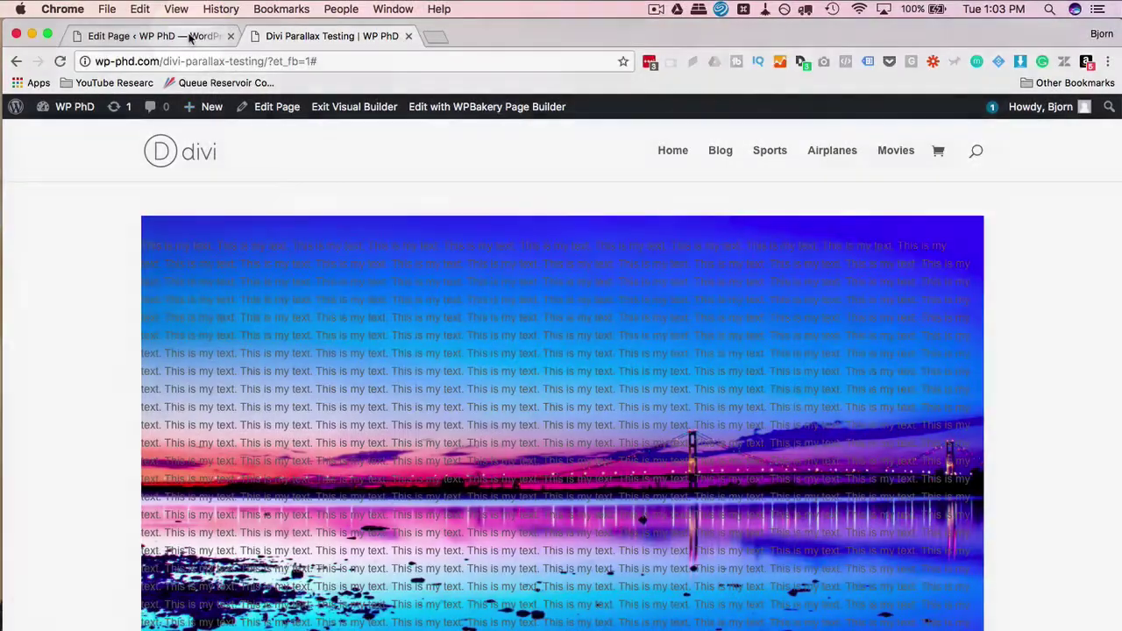
click(180, 36)
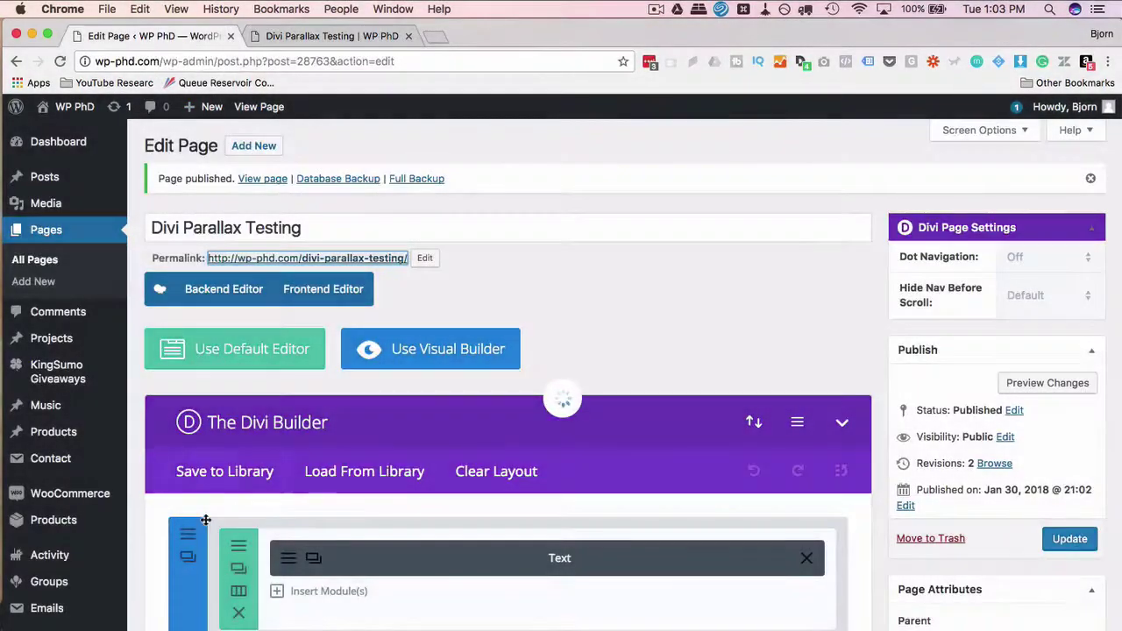
scroll(205, 520, down, 3)
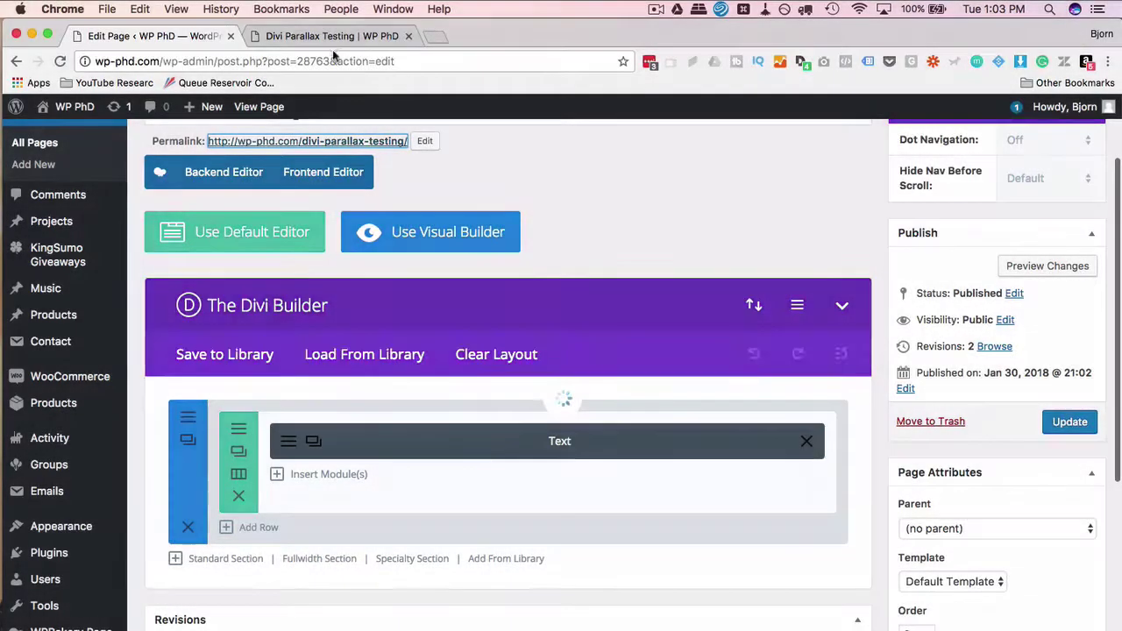
click(373, 36)
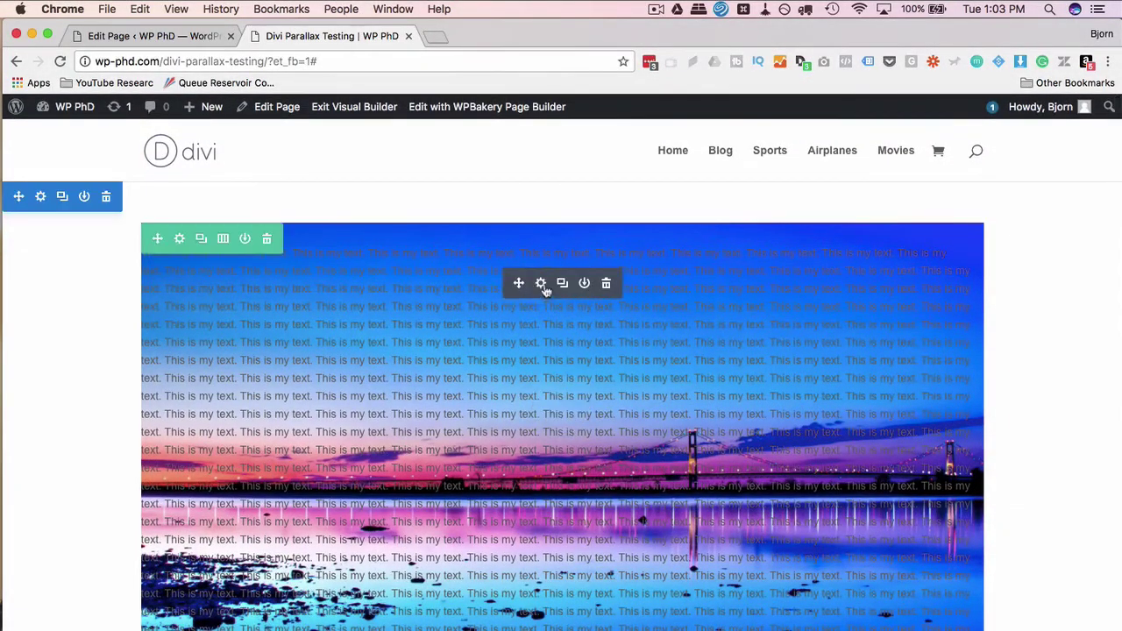
- Delete most of the repeated 'This is my text.' lines from the sunset text module
click(542, 284)
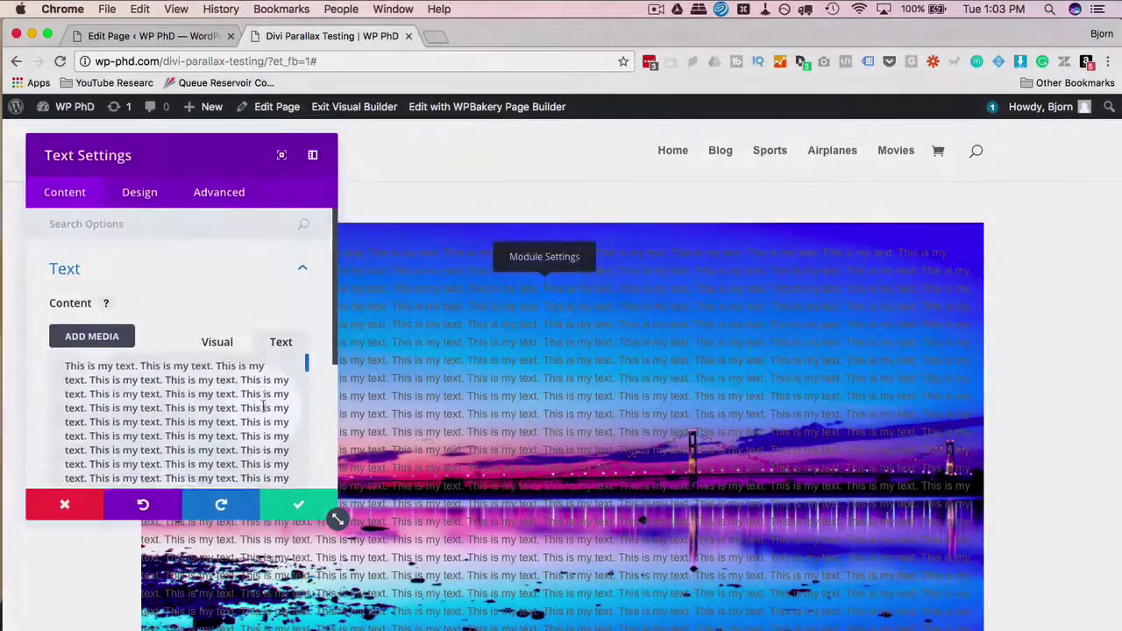
click(248, 396)
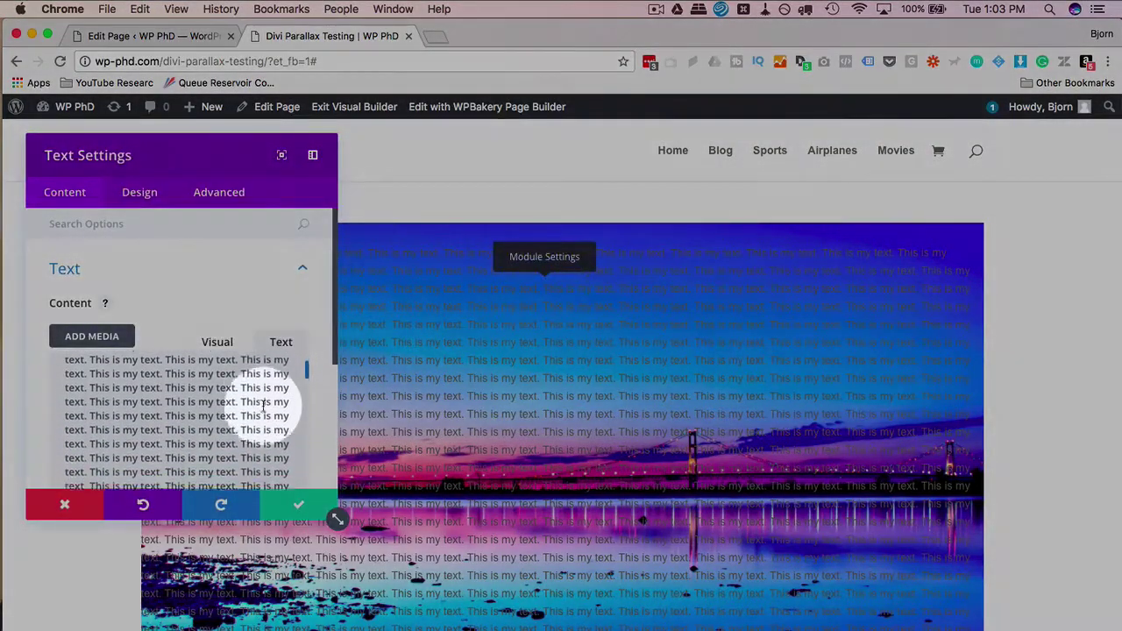
drag(260, 443, 293, 474)
scroll(295, 271, down, 3)
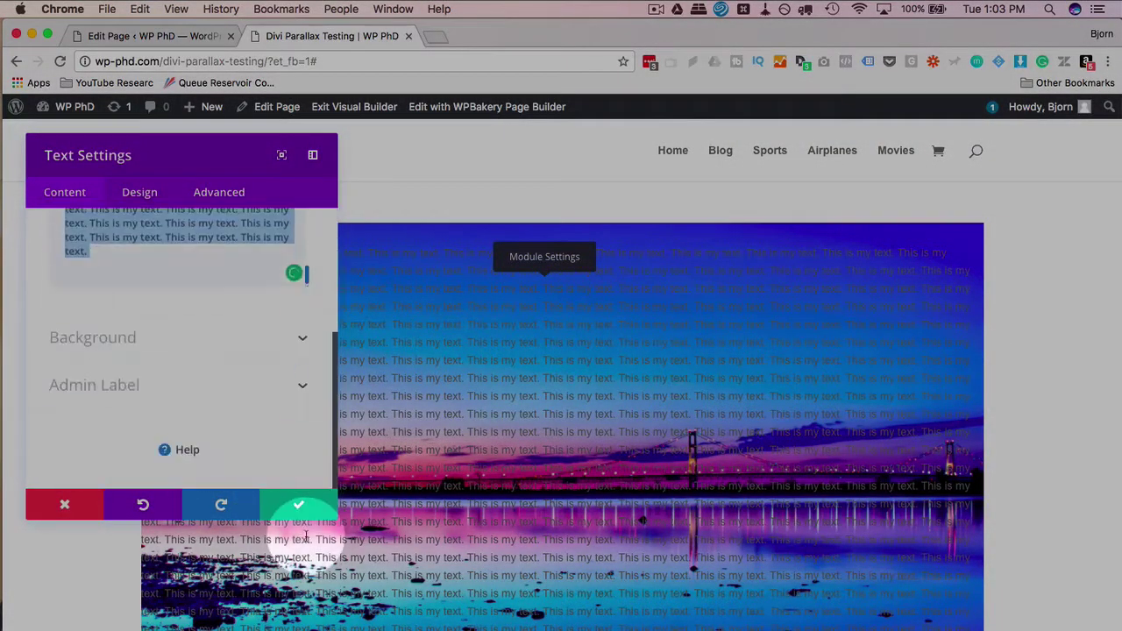
key(BackSpace)
key(Escape)
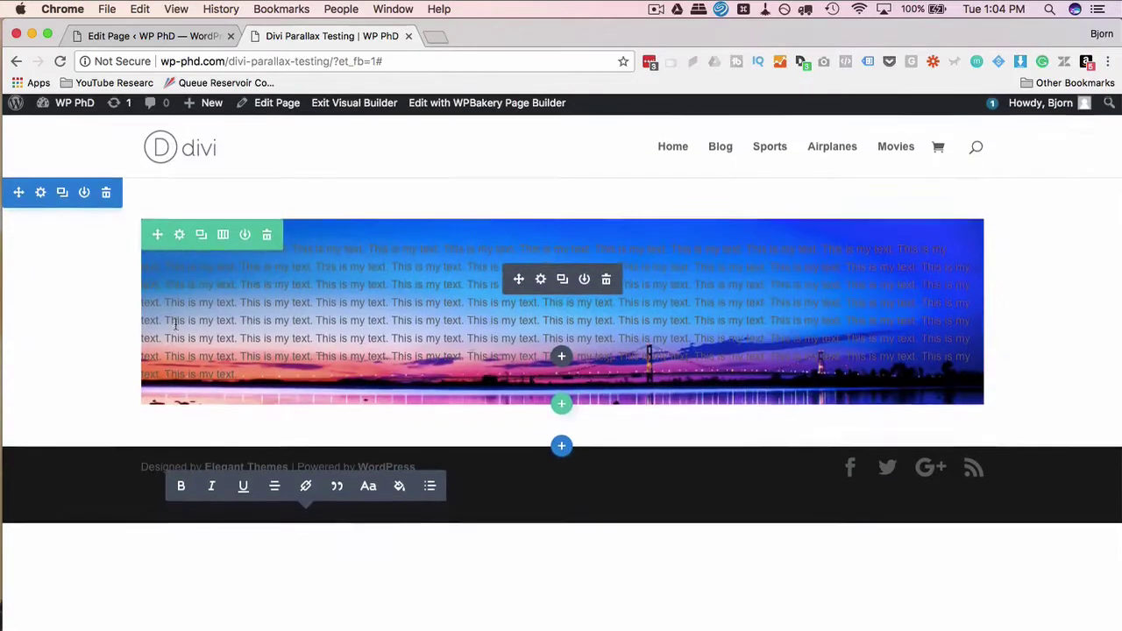
click(470, 406)
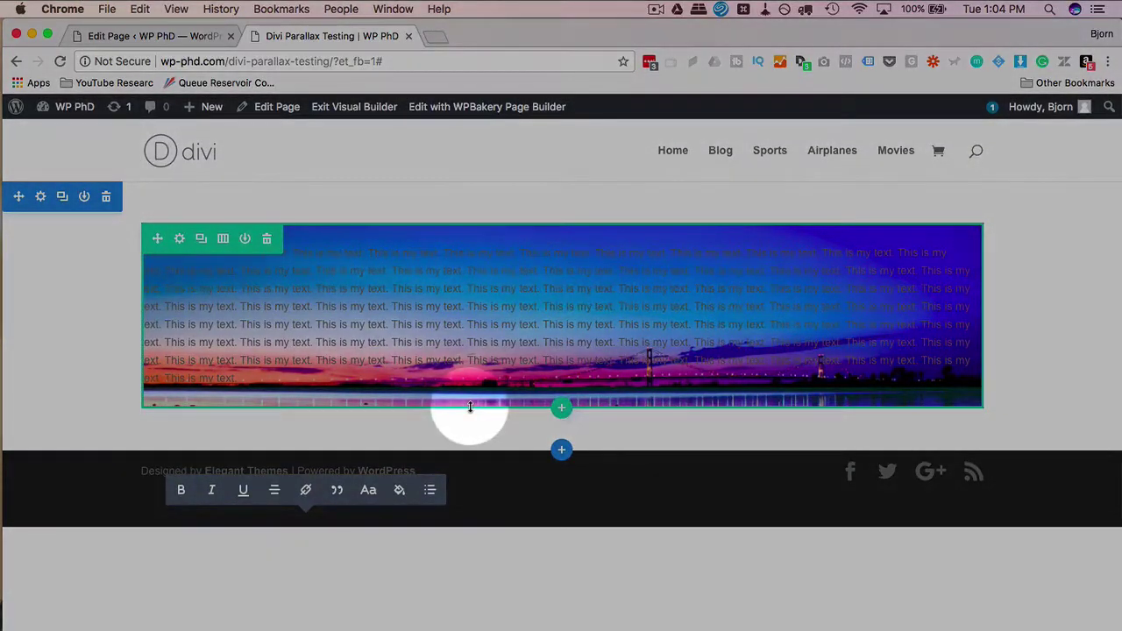
- Add an empty one-column row beneath the sunset row and duplicate it into several empty rows
click(562, 410)
click(493, 247)
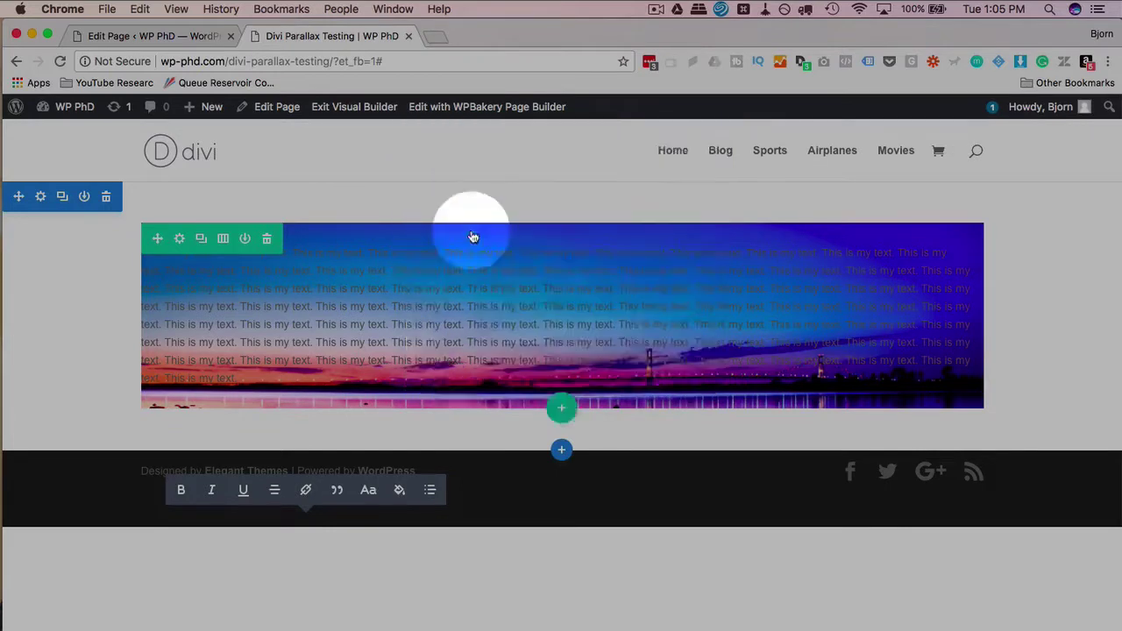
click(517, 507)
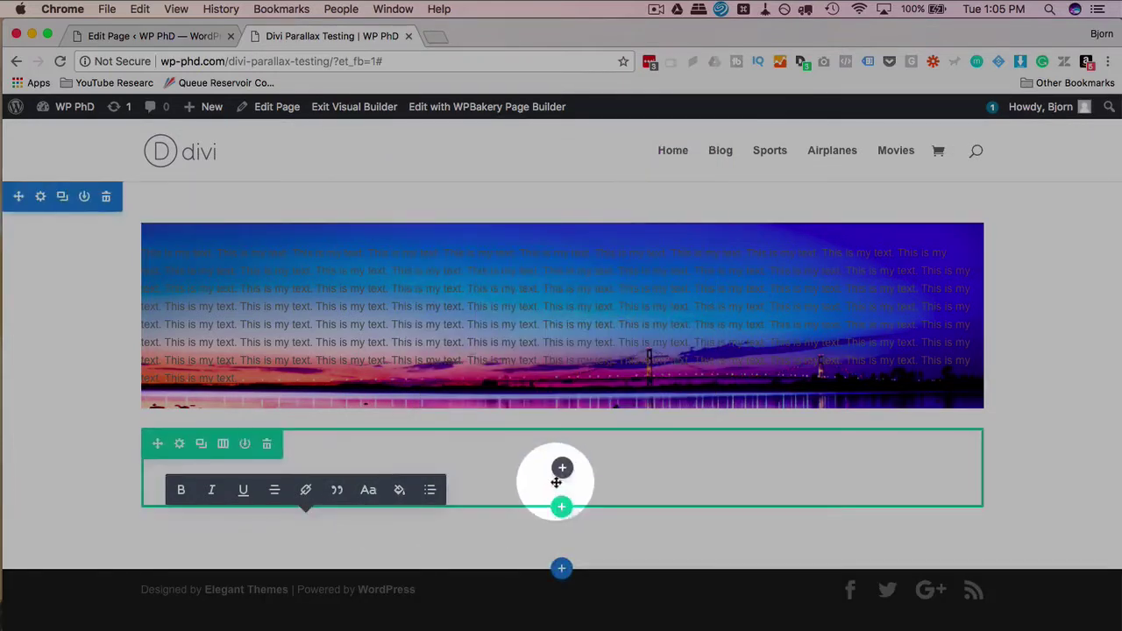
click(202, 446)
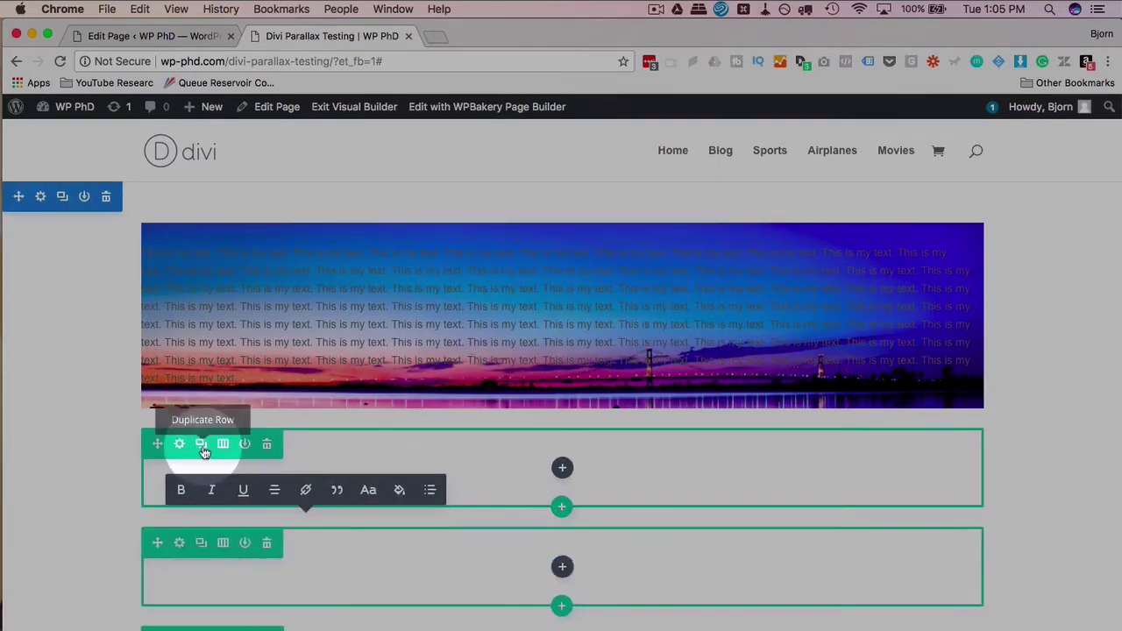
scroll(125, 391, down, 3)
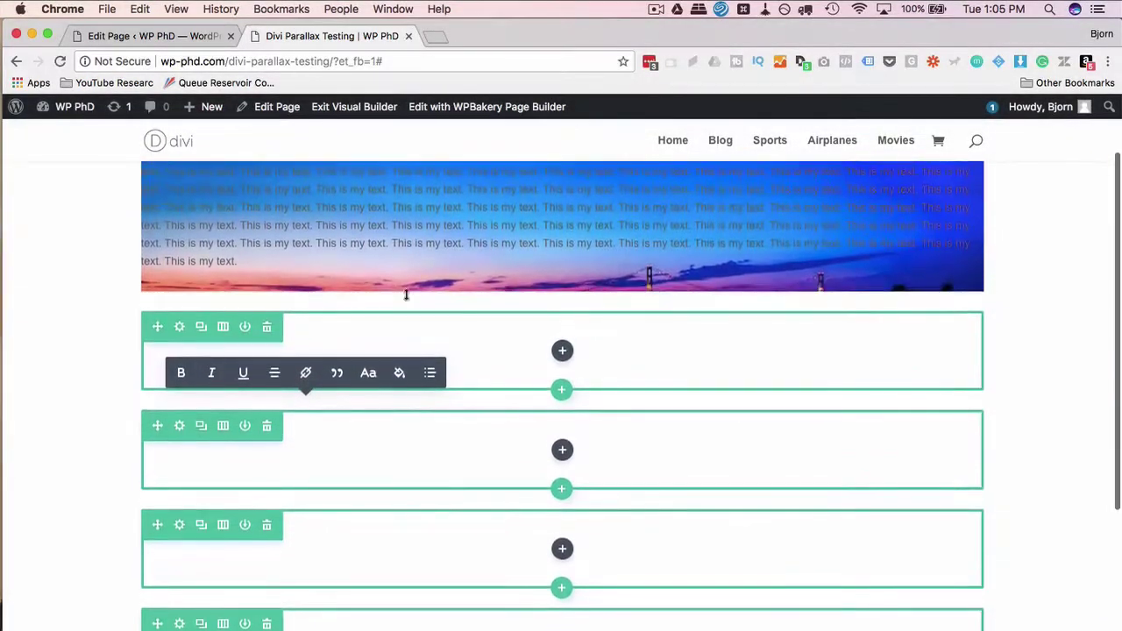
drag(614, 295, 653, 274)
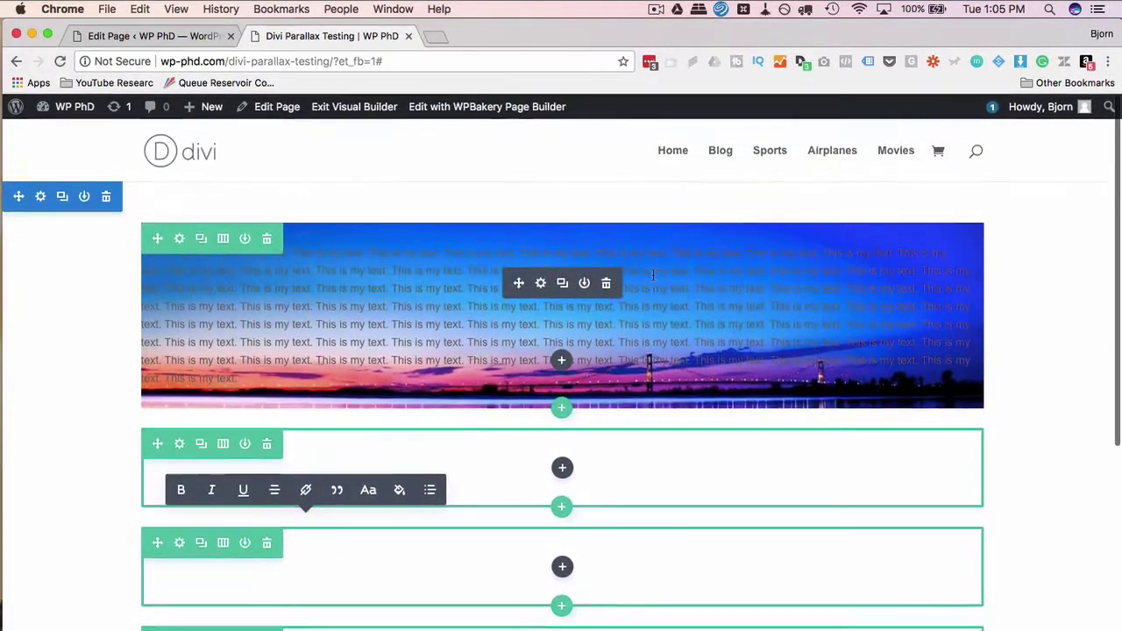
drag(203, 298, 461, 320)
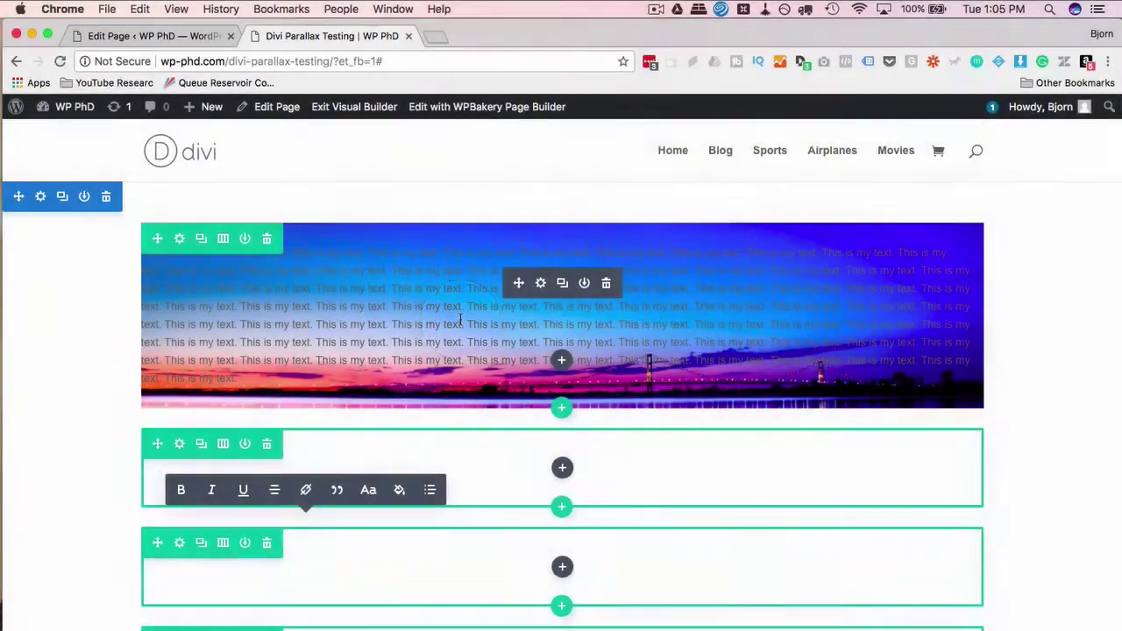
drag(18, 196, 245, 338)
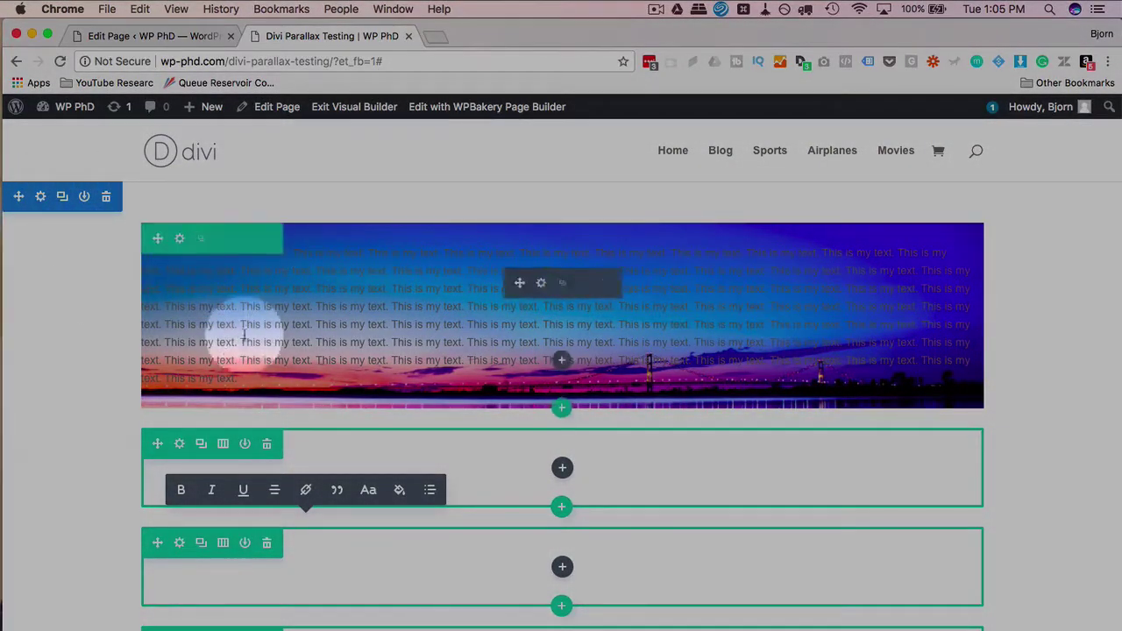
drag(344, 330, 597, 368)
- Save the page and open the image background options in the section's settings
click(562, 597)
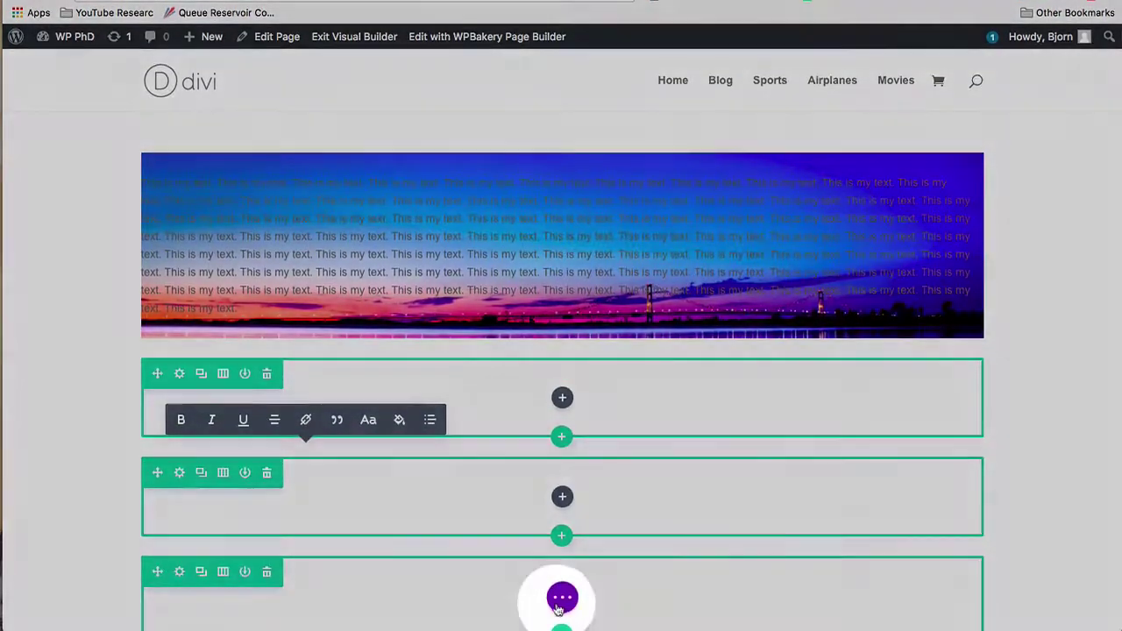
click(1084, 609)
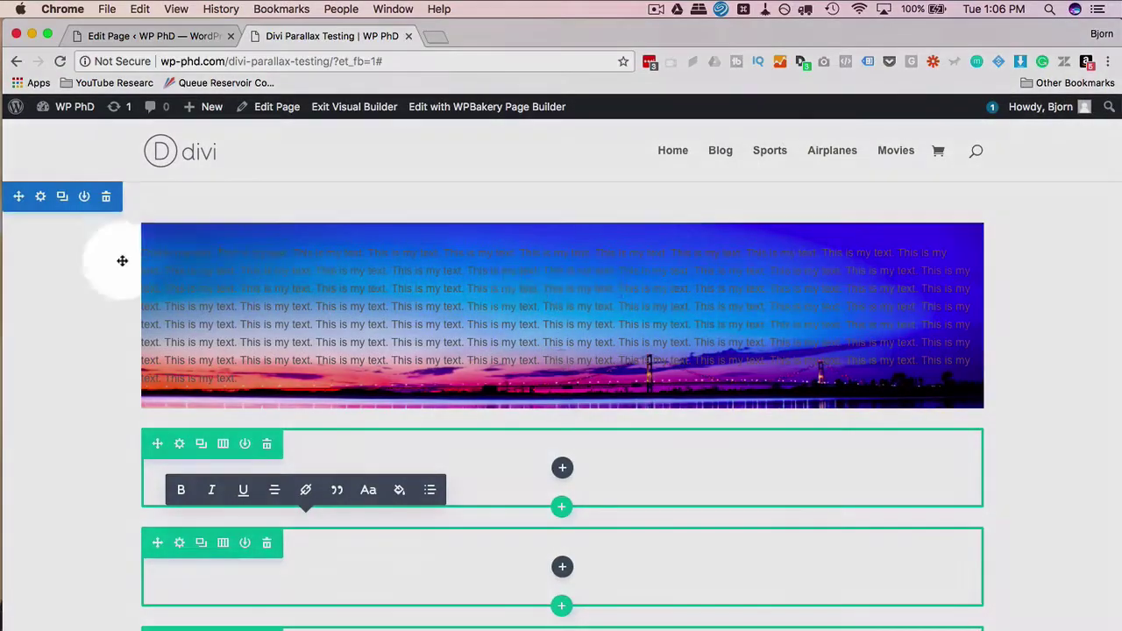
click(40, 198)
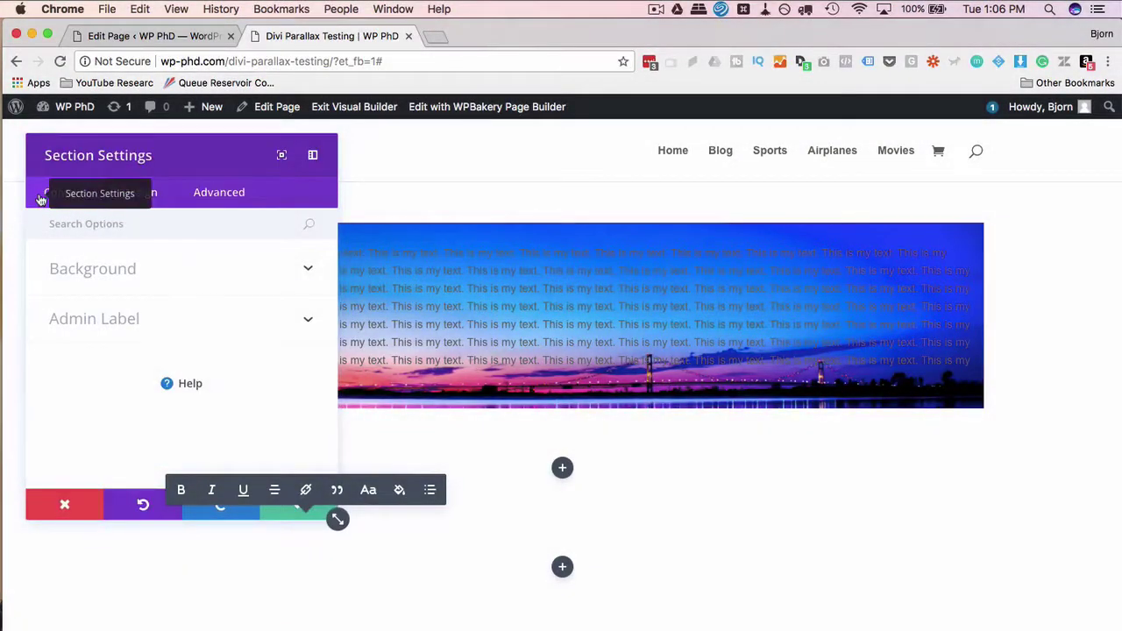
click(301, 270)
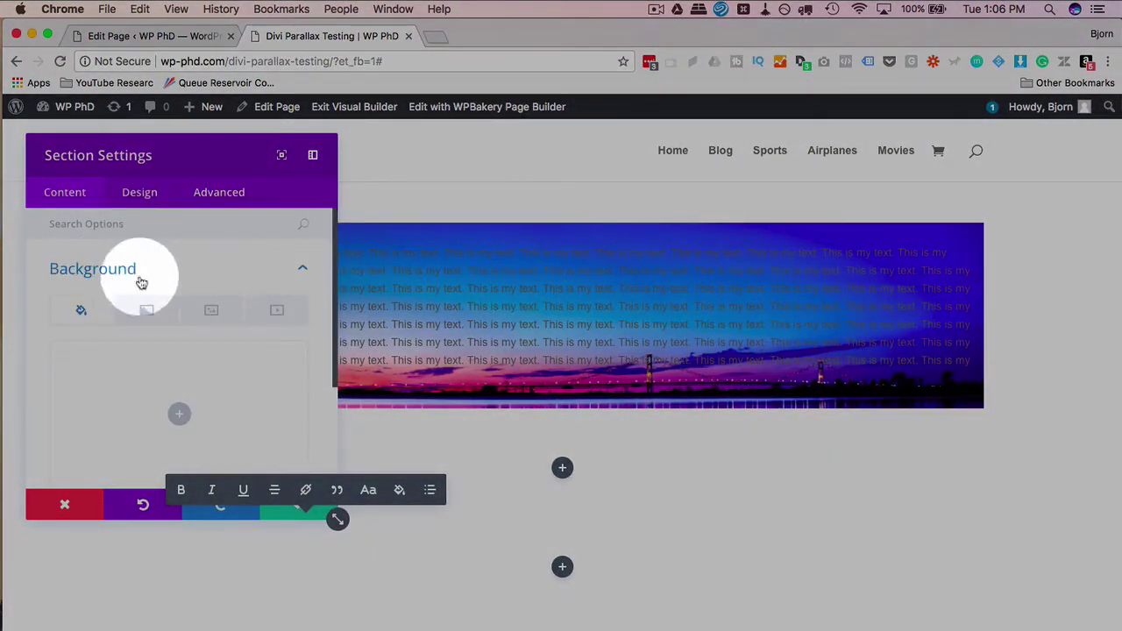
click(213, 314)
- Set green-pastures-3.jpg from the media library as the section's background image
click(197, 419)
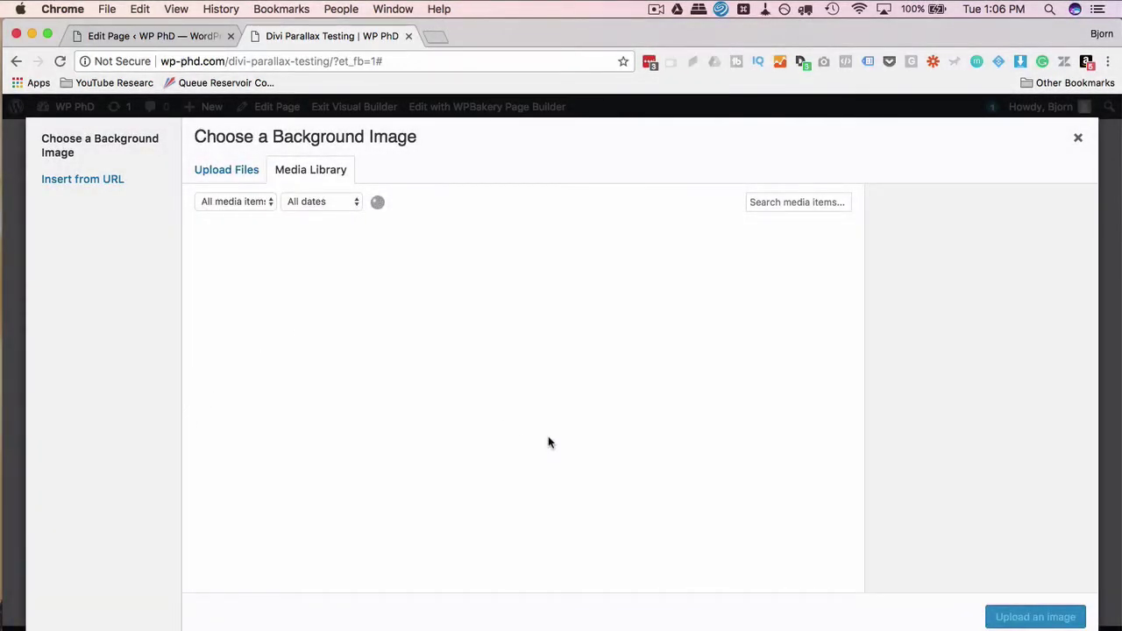
scroll(554, 465, down, 5)
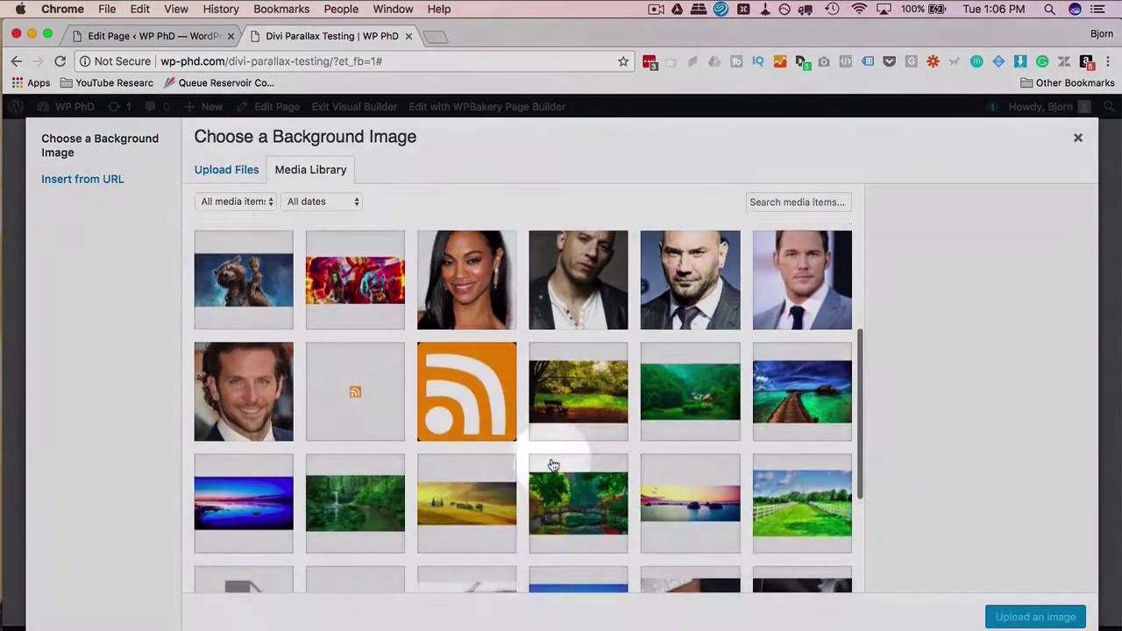
click(465, 399)
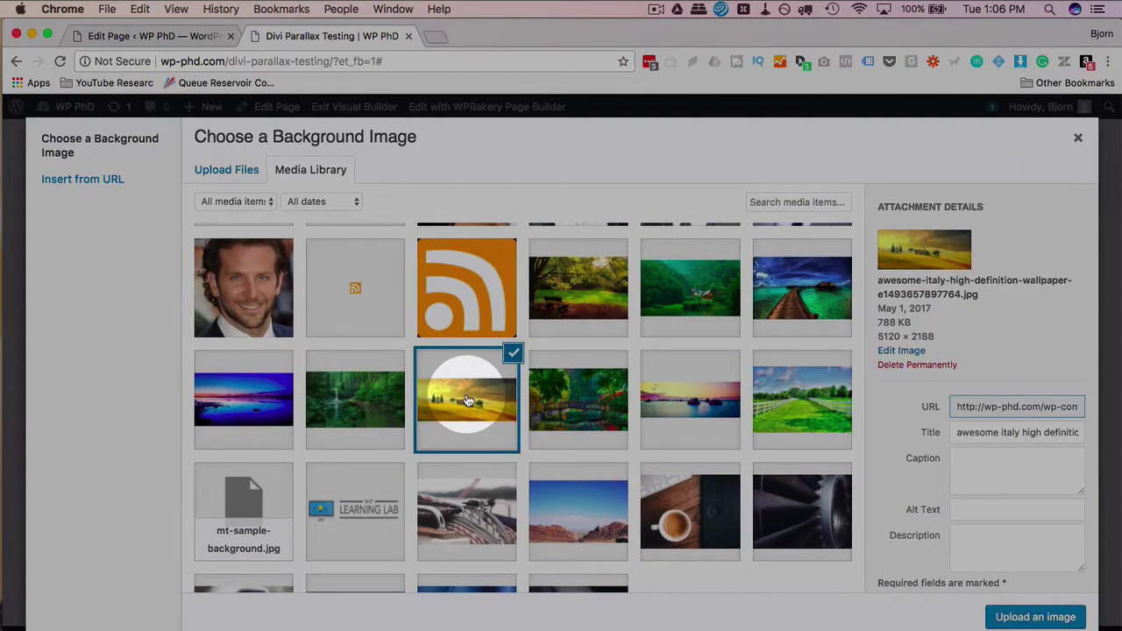
click(815, 414)
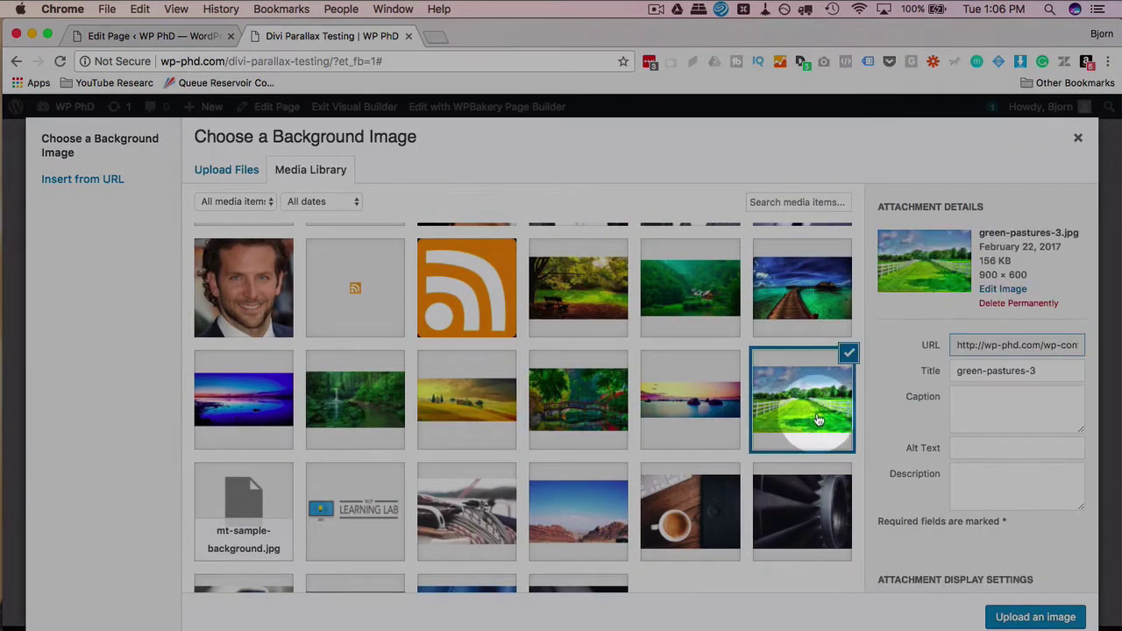
click(1035, 618)
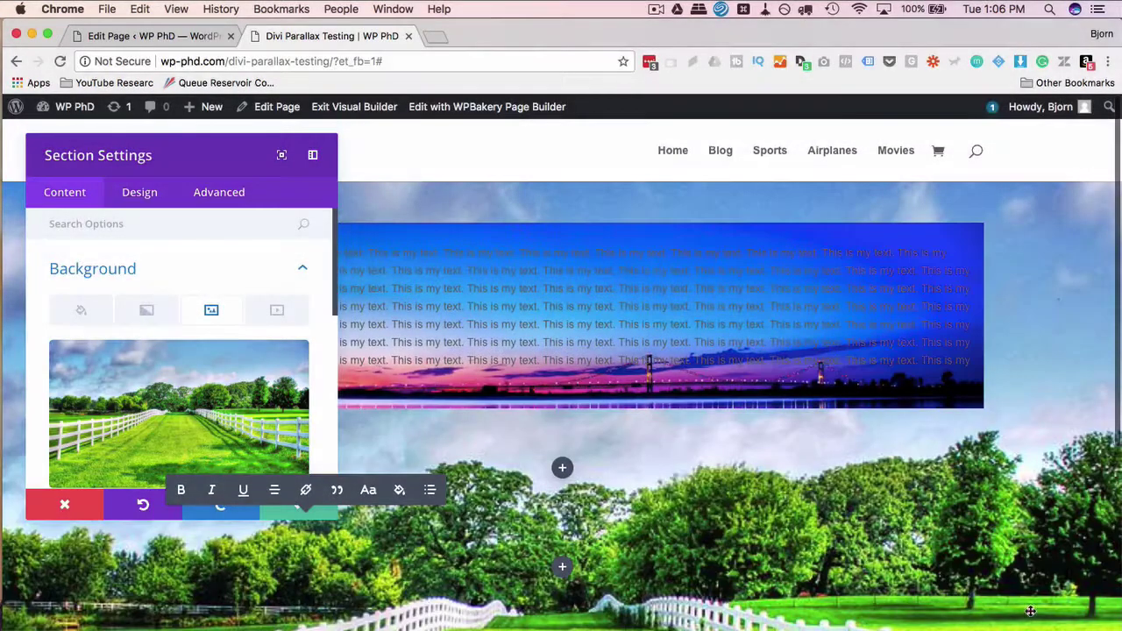
- Turn on the background parallax effect with the CSS method and save the section settings
scroll(294, 352, down, 5)
click(90, 351)
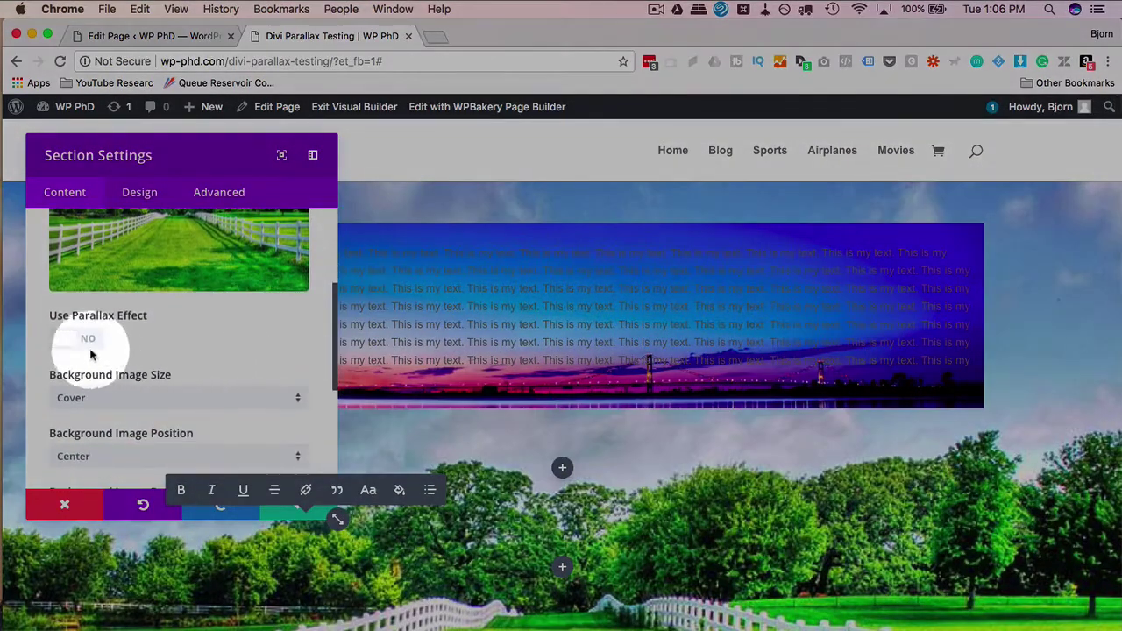
scroll(176, 333, down, 2)
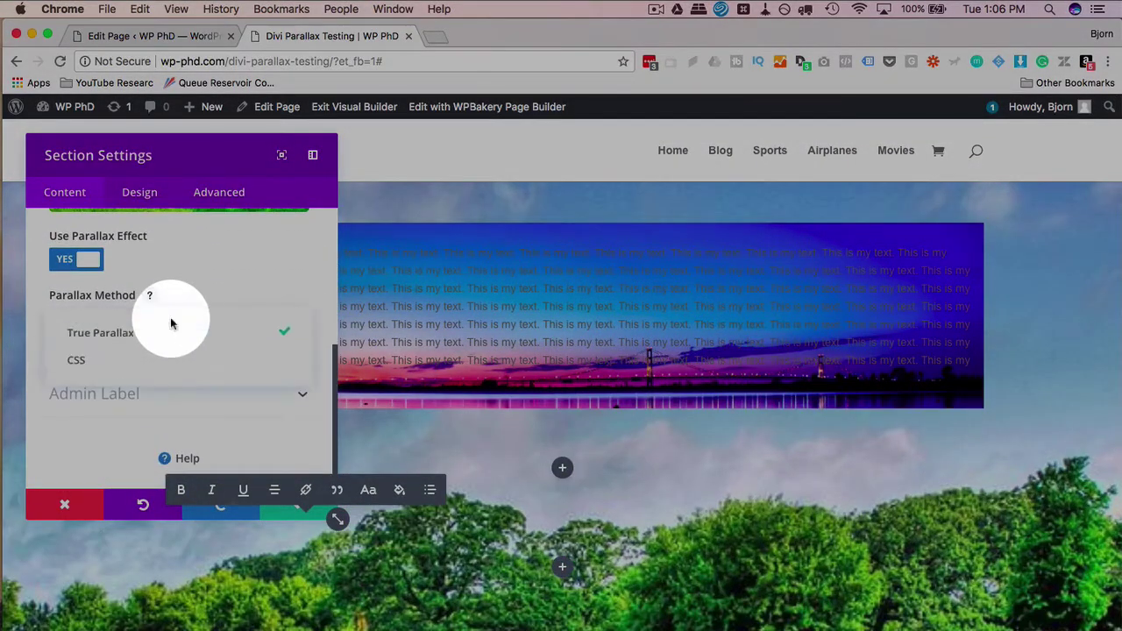
click(158, 361)
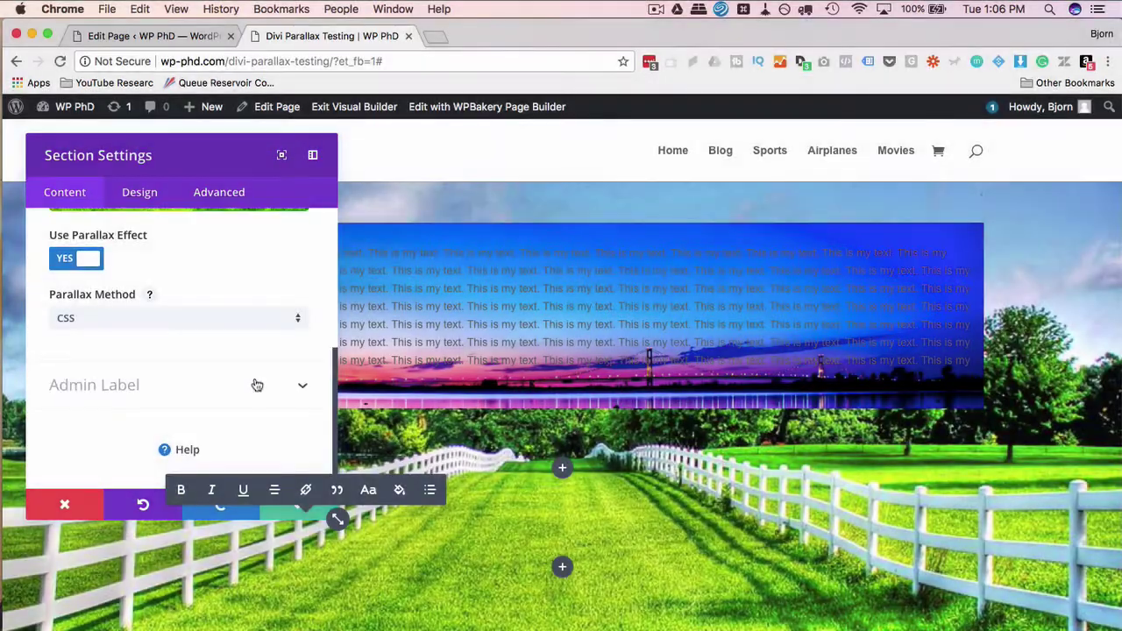
click(298, 510)
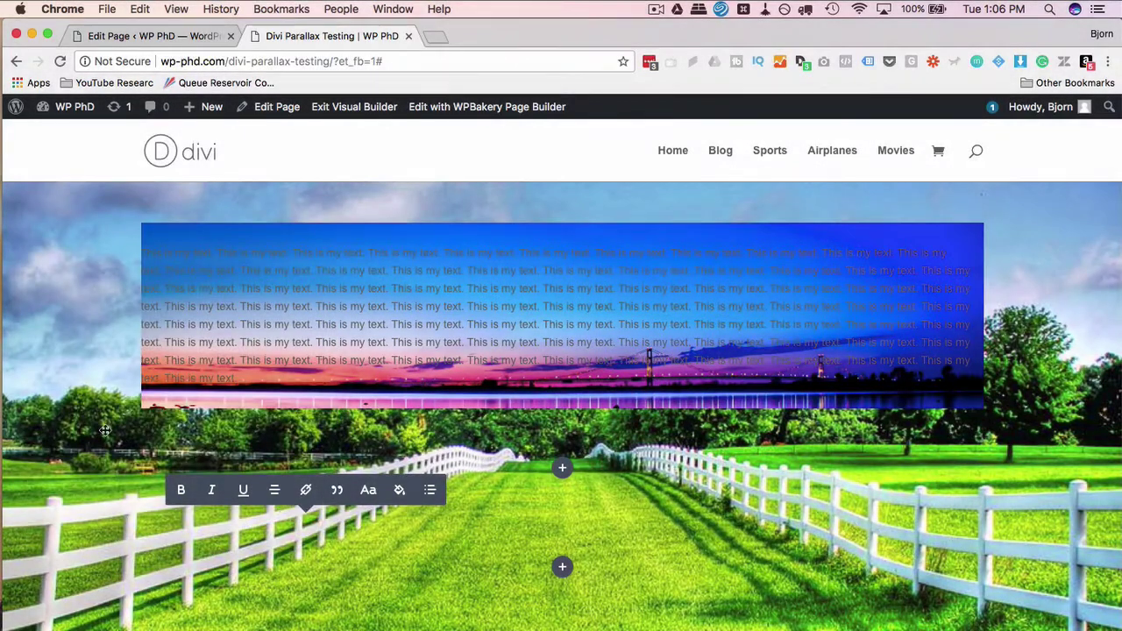
scroll(104, 429, down, 2)
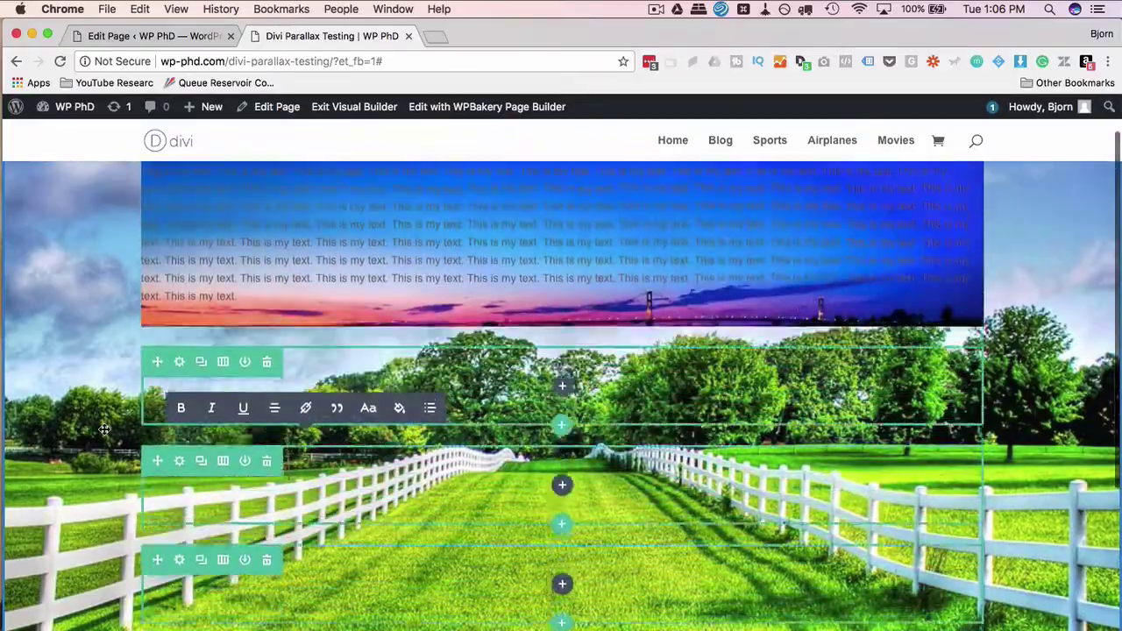
scroll(105, 430, up, 1)
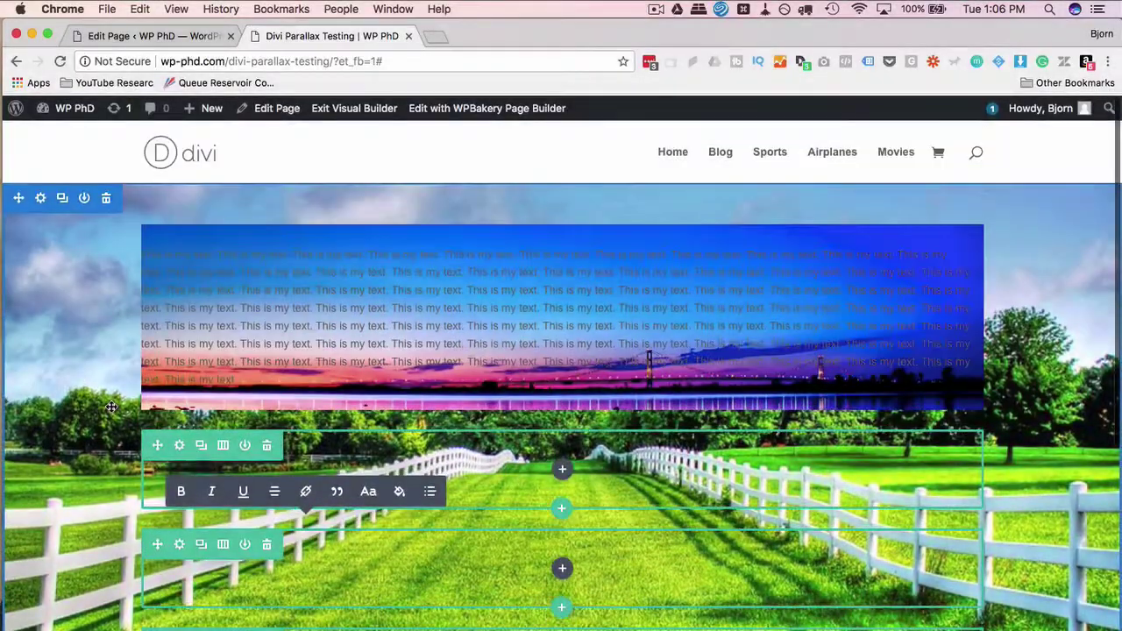
scroll(111, 407, down, 3)
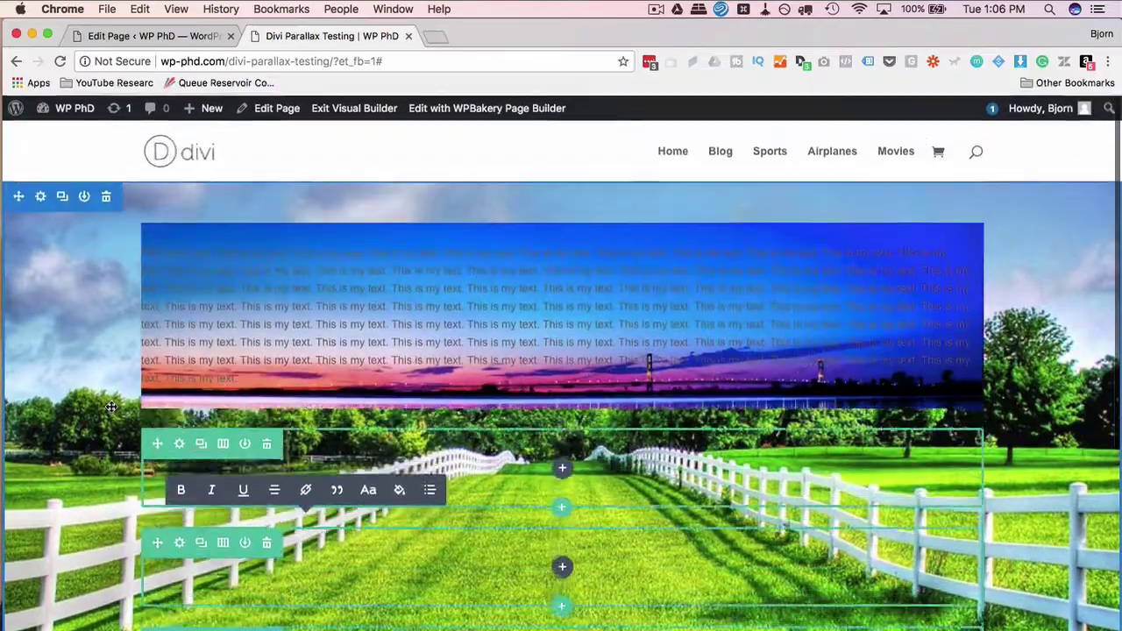
scroll(111, 407, down, 2)
scroll(111, 407, up, 2)
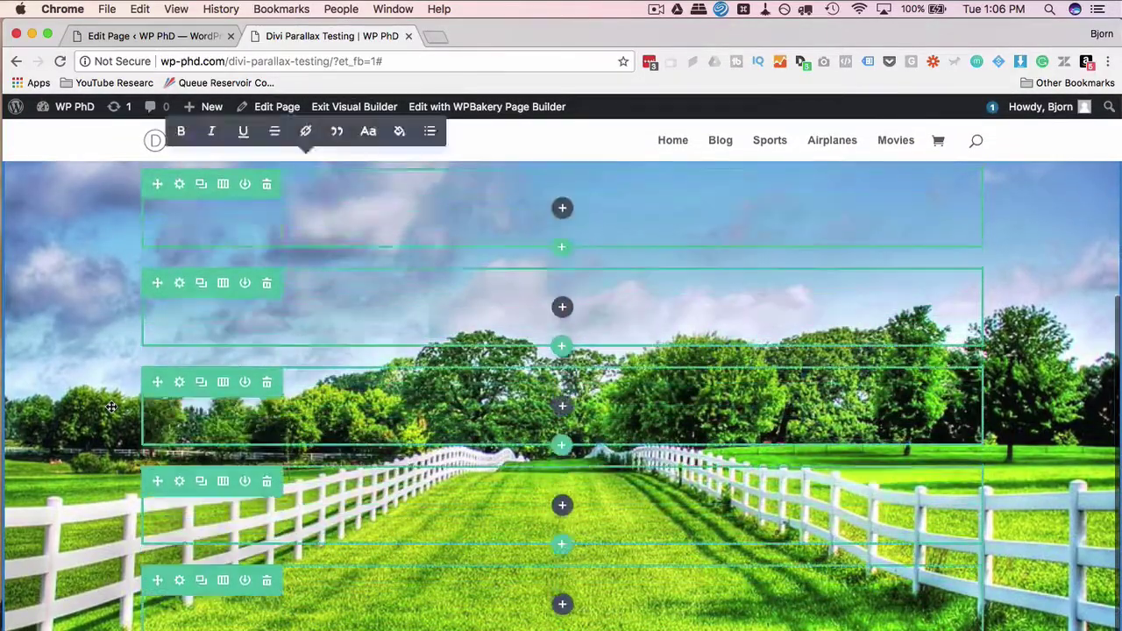
click(270, 549)
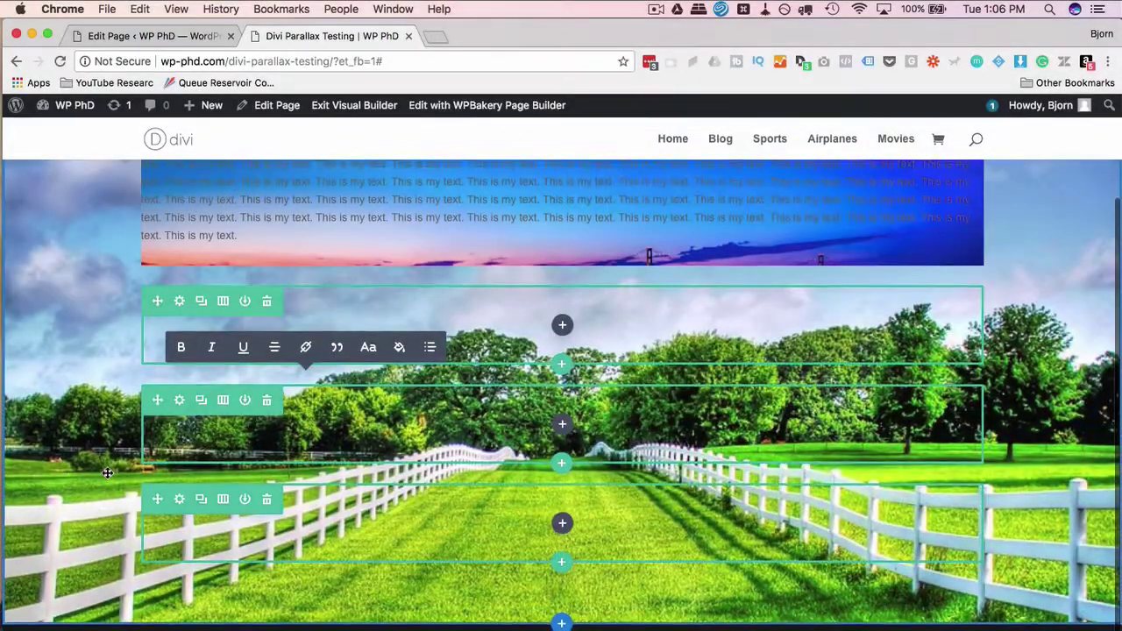
scroll(106, 474, down, 1)
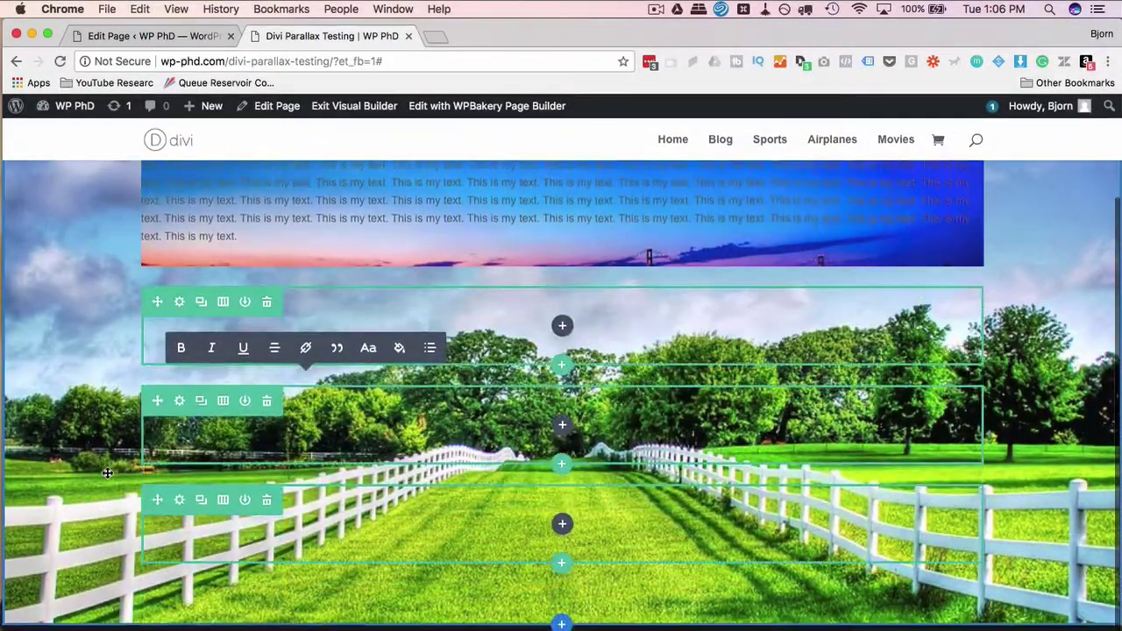
scroll(107, 473, up, 2)
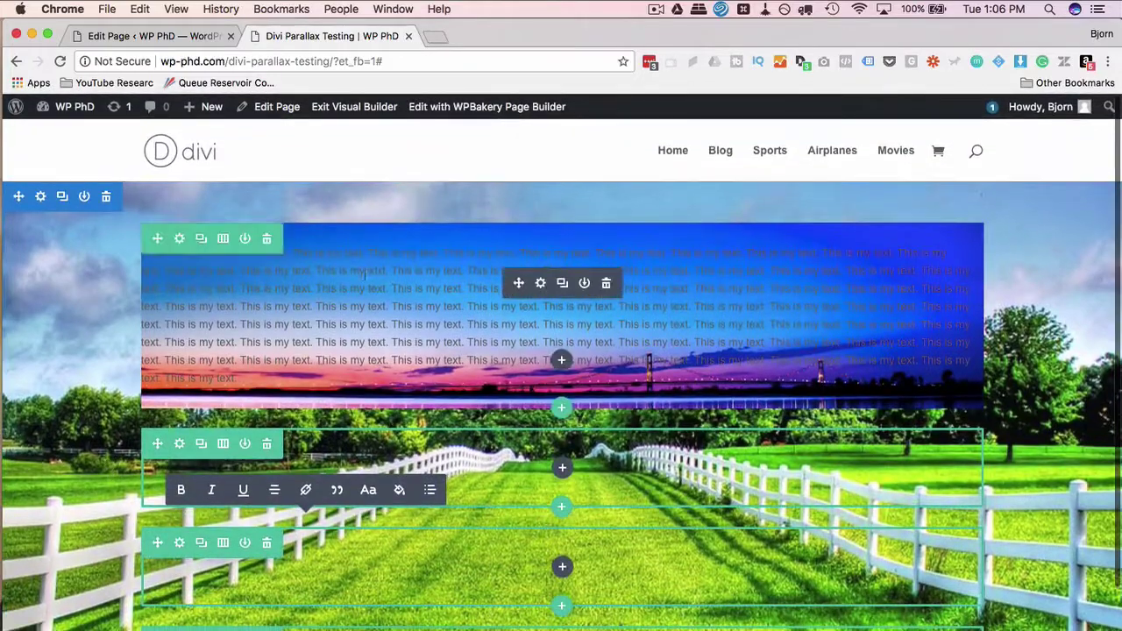
- Change the sunset row's Parallax Method to CSS, save, and scroll to preview the effect
click(264, 220)
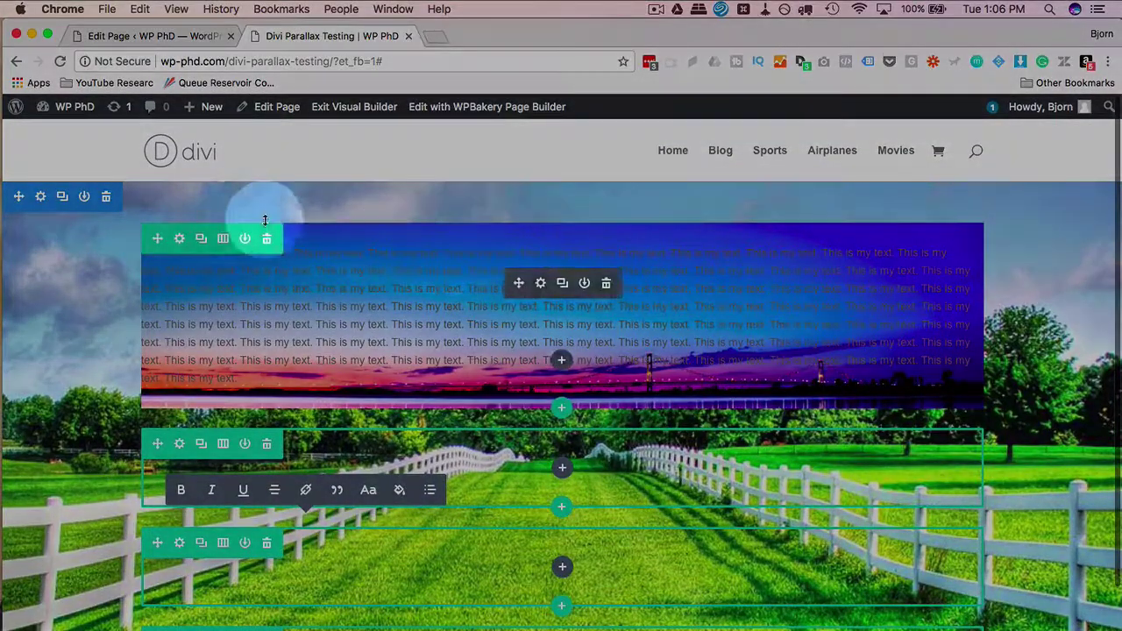
click(178, 240)
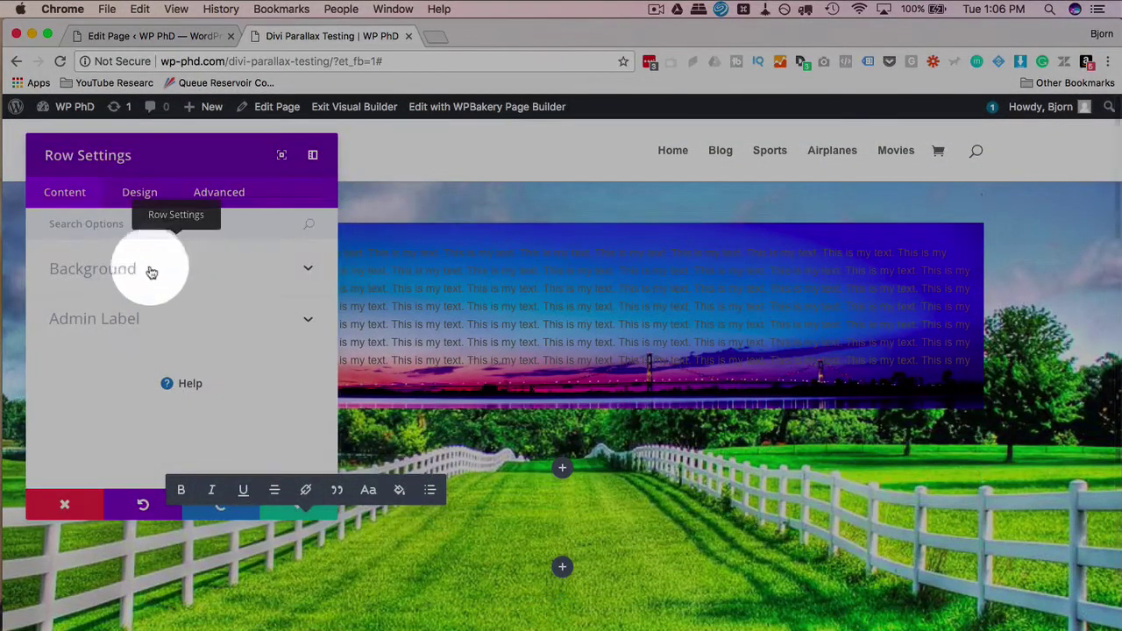
scroll(123, 404, down, 5)
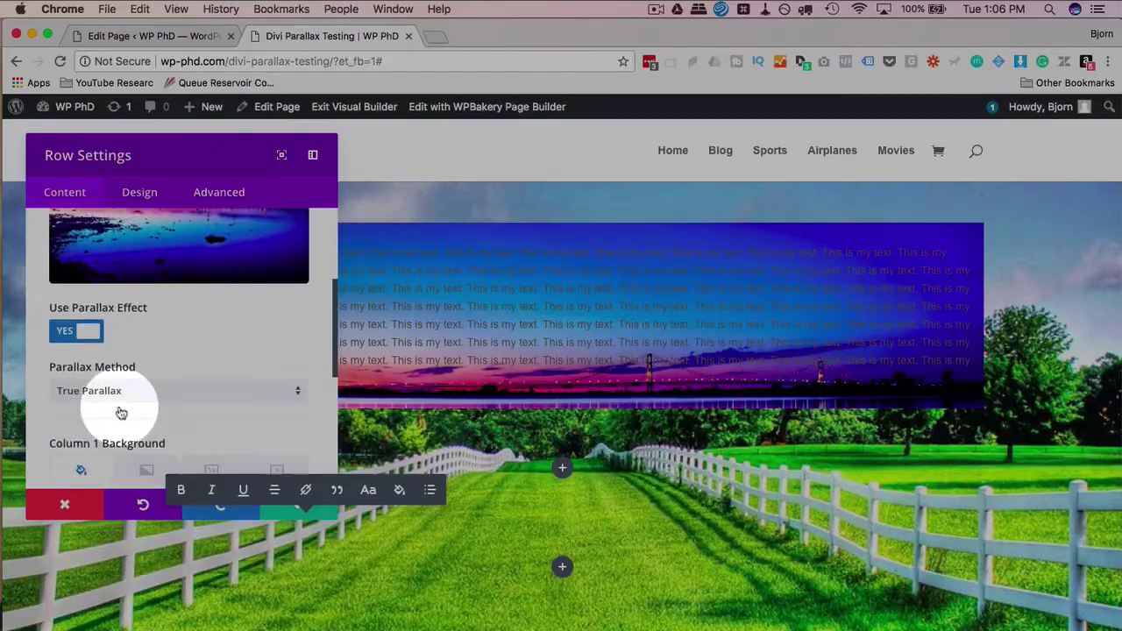
click(87, 426)
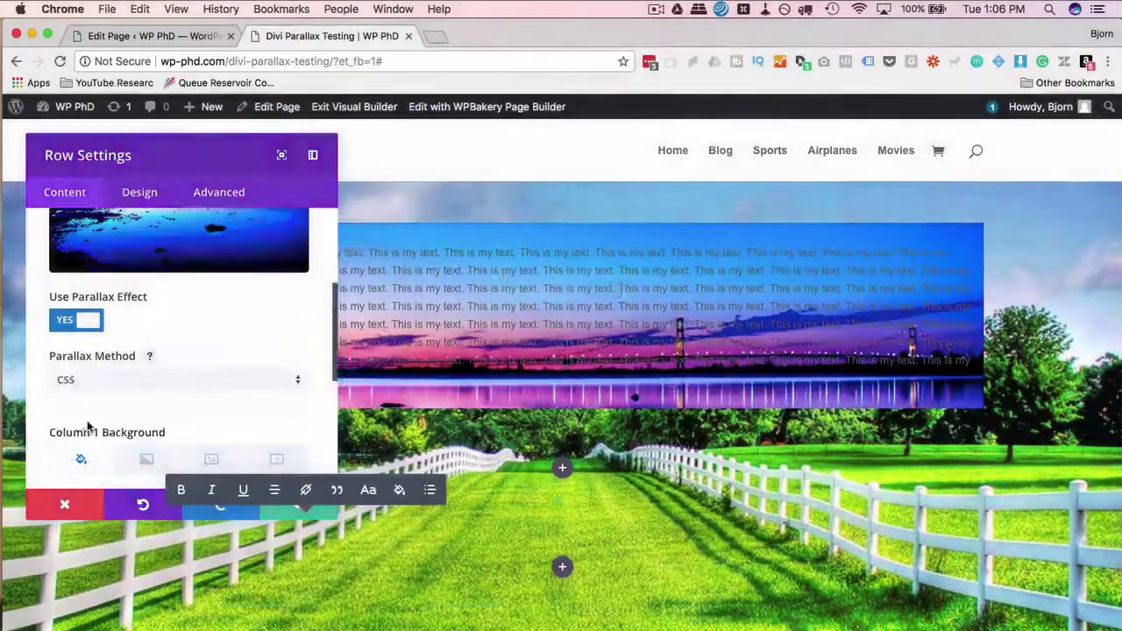
click(298, 504)
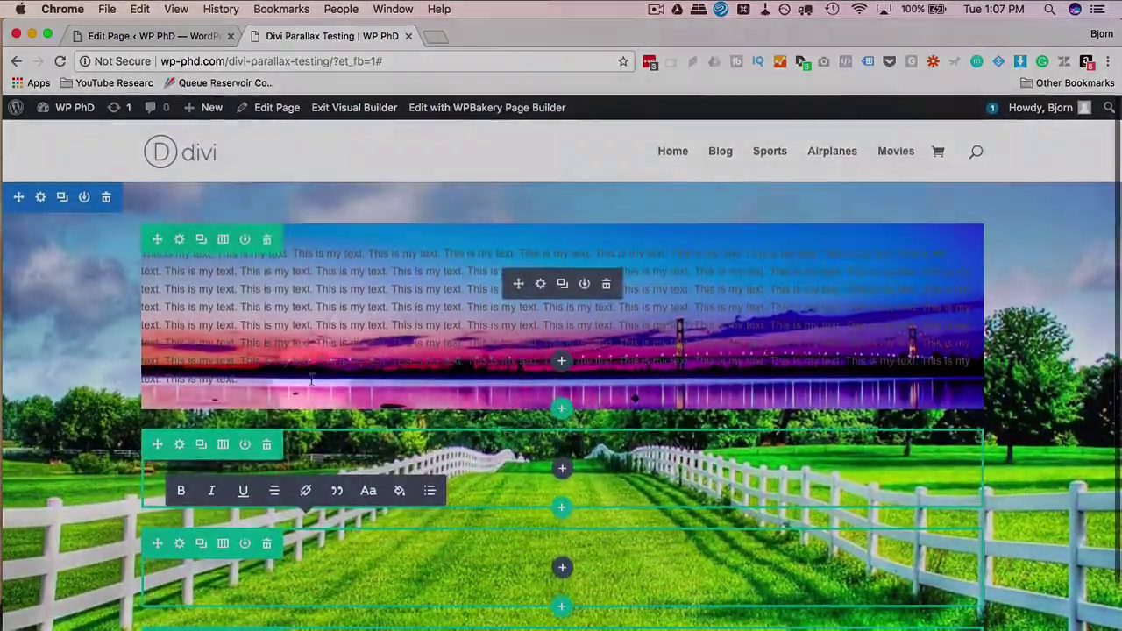
click(410, 296)
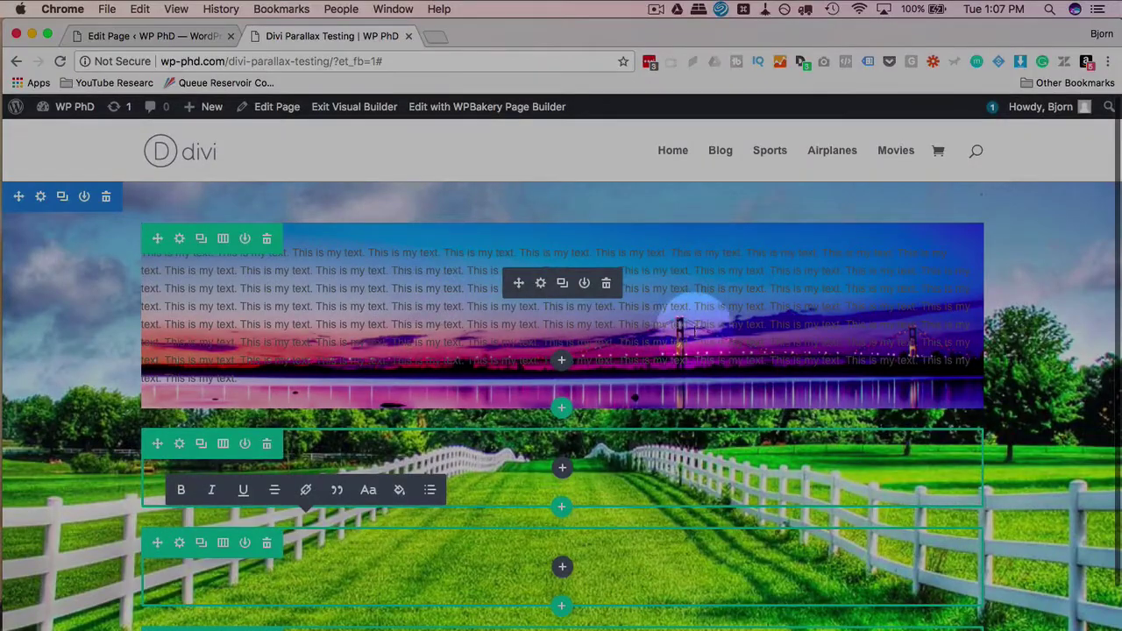
scroll(684, 332, down, 3)
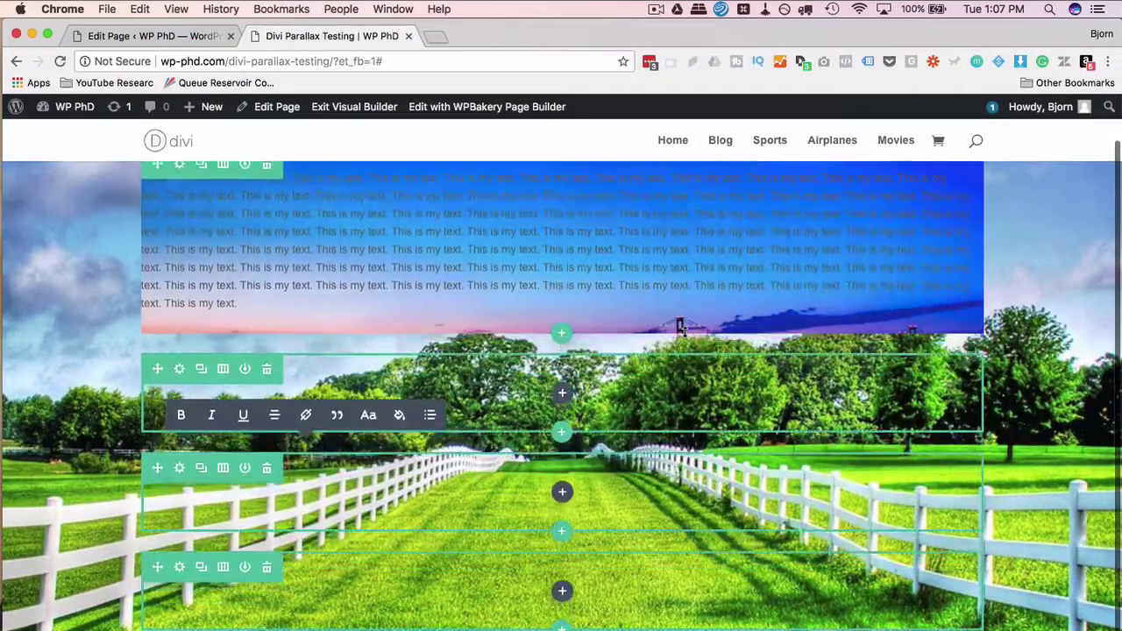
scroll(684, 332, up, 3)
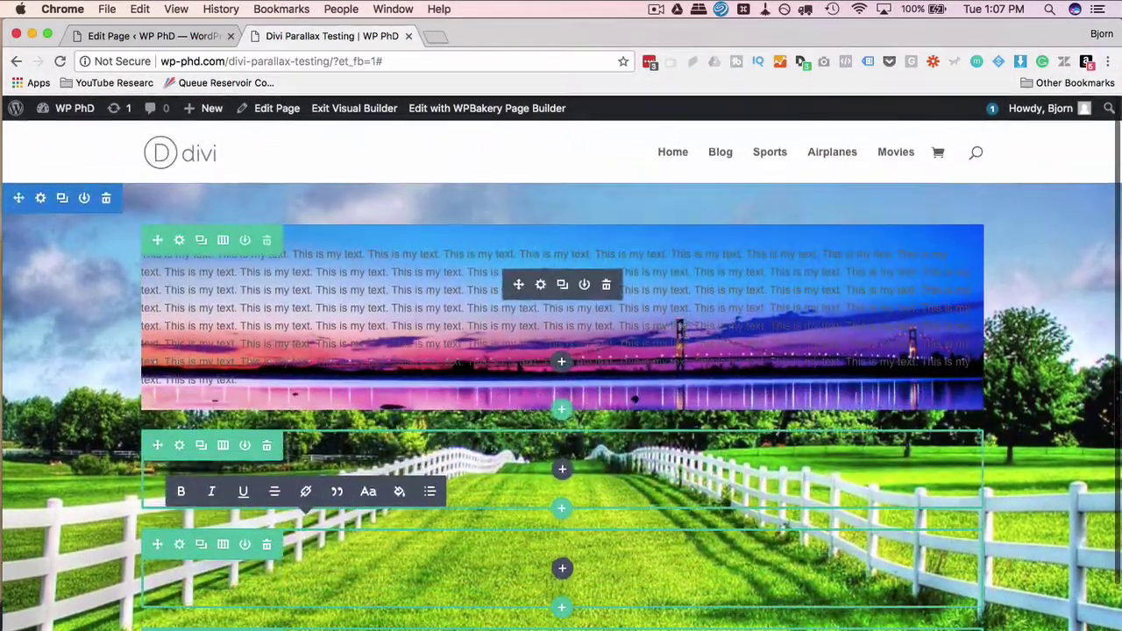
- Set the sunset row's background Parallax Method back to True Parallax and save
click(180, 239)
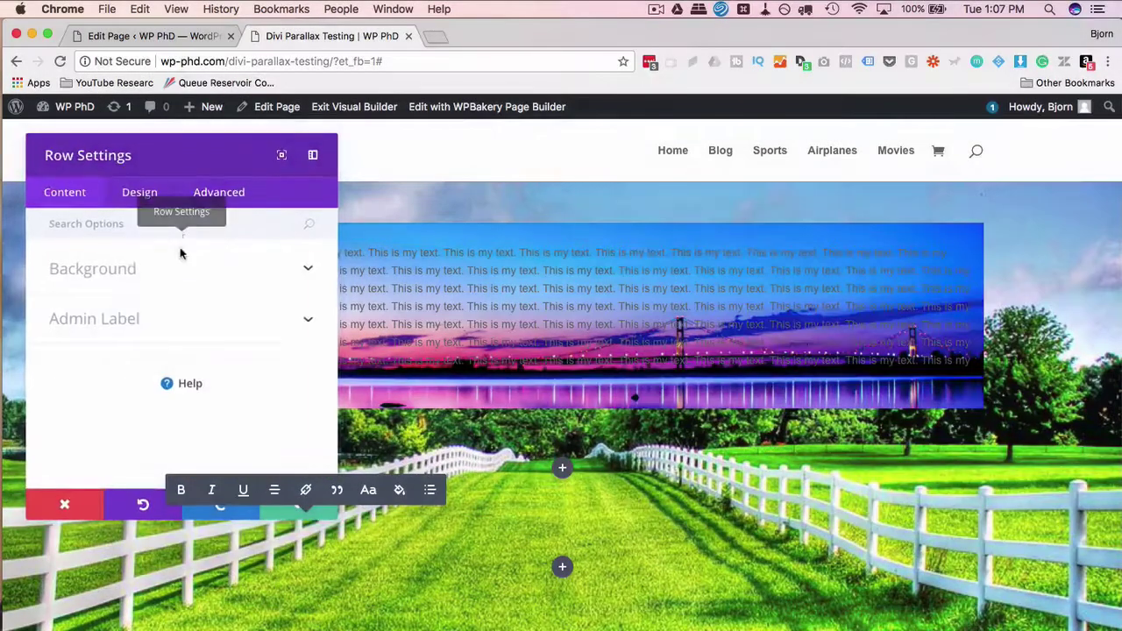
click(155, 271)
scroll(125, 380, down, 3)
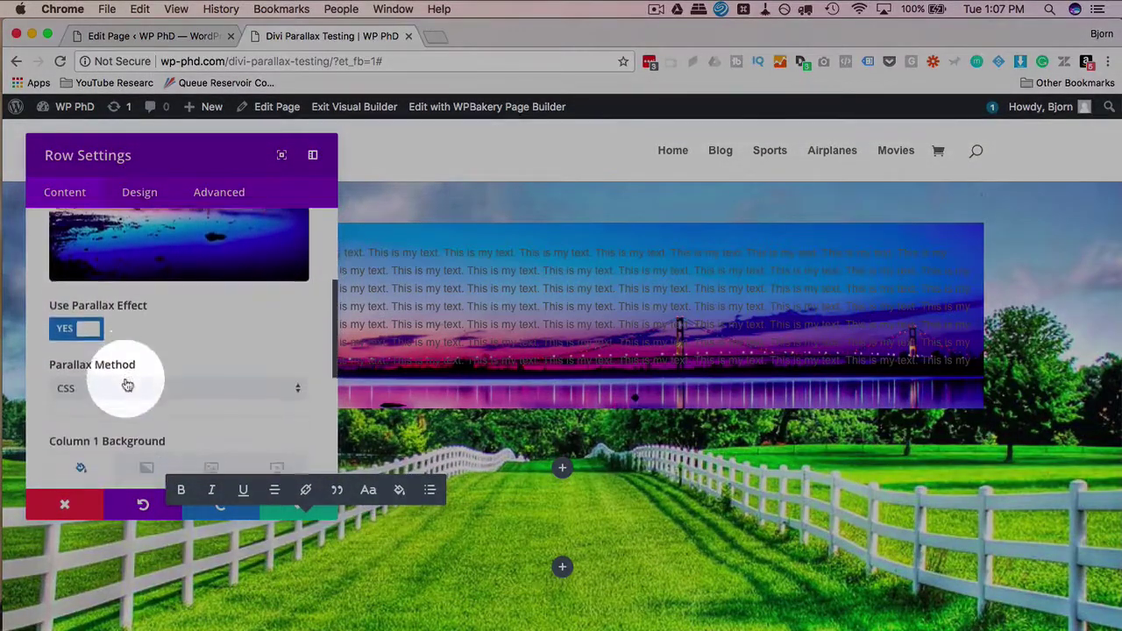
click(289, 518)
- Scroll up and down to compare the sunset row's motion against the pasture background
click(482, 378)
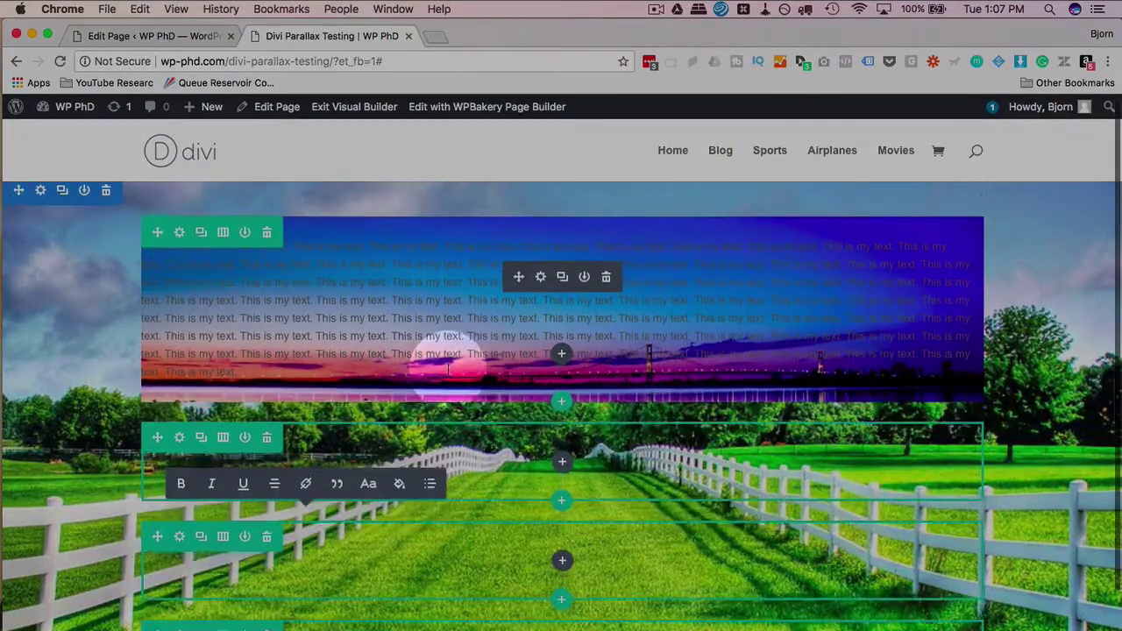
scroll(447, 368, down, 3)
scroll(516, 349, up, 3)
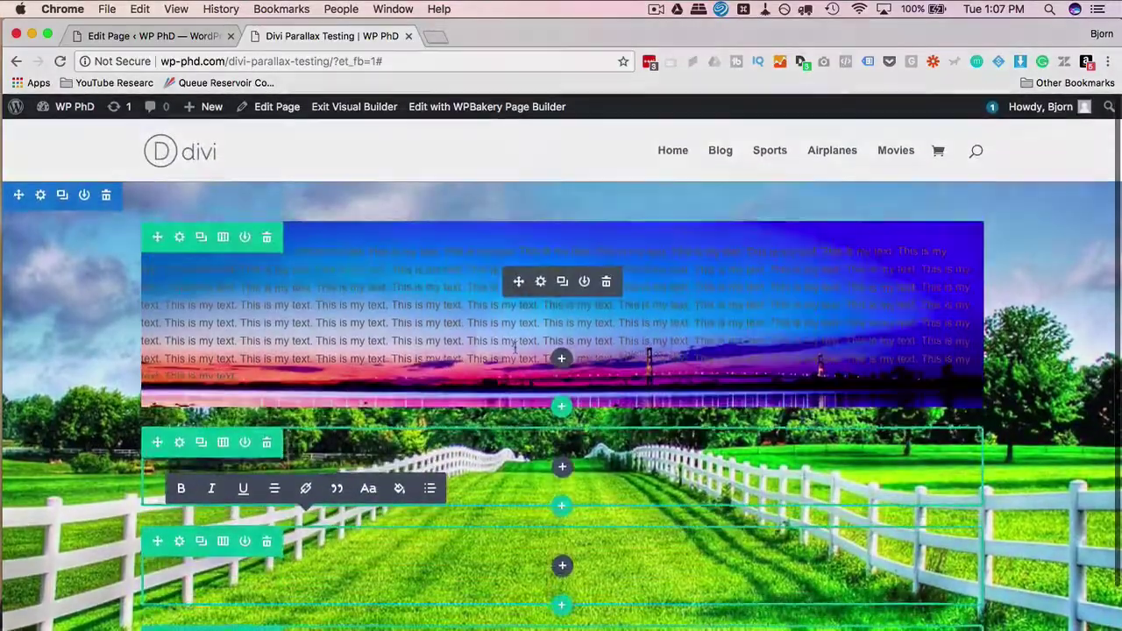
scroll(515, 349, down, 1)
click(527, 324)
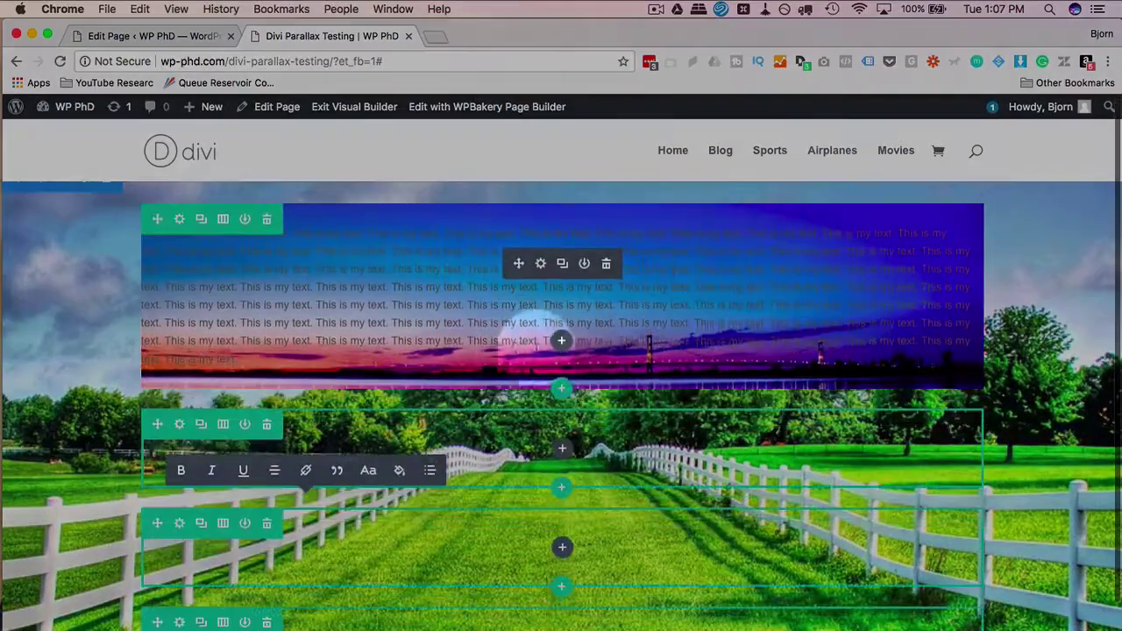
scroll(666, 340, down, 3)
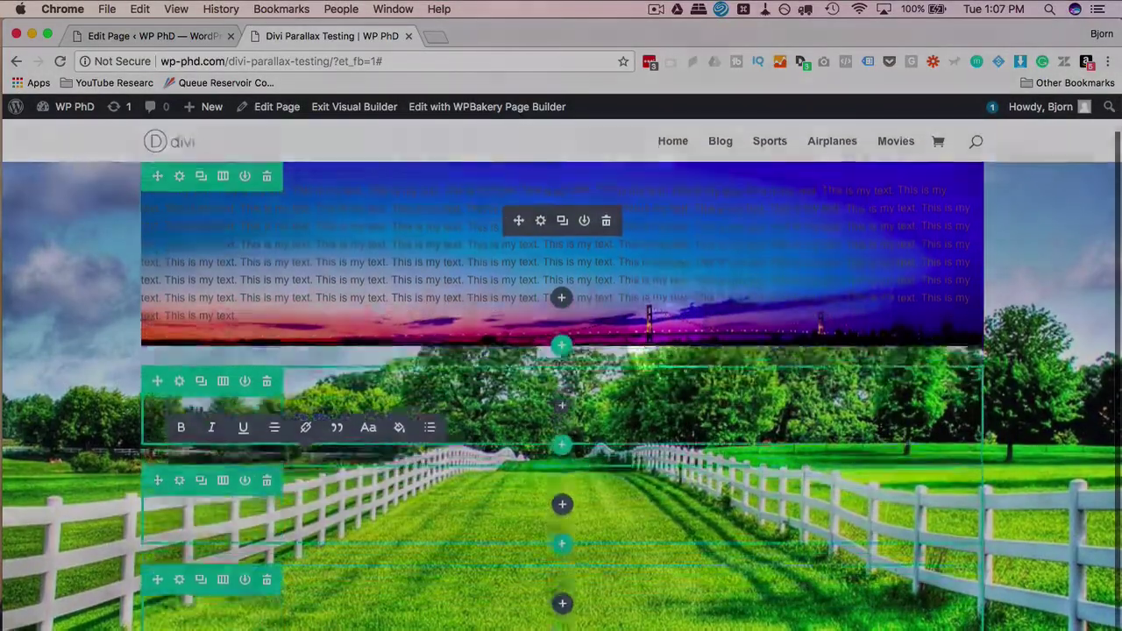
scroll(665, 340, up, 4)
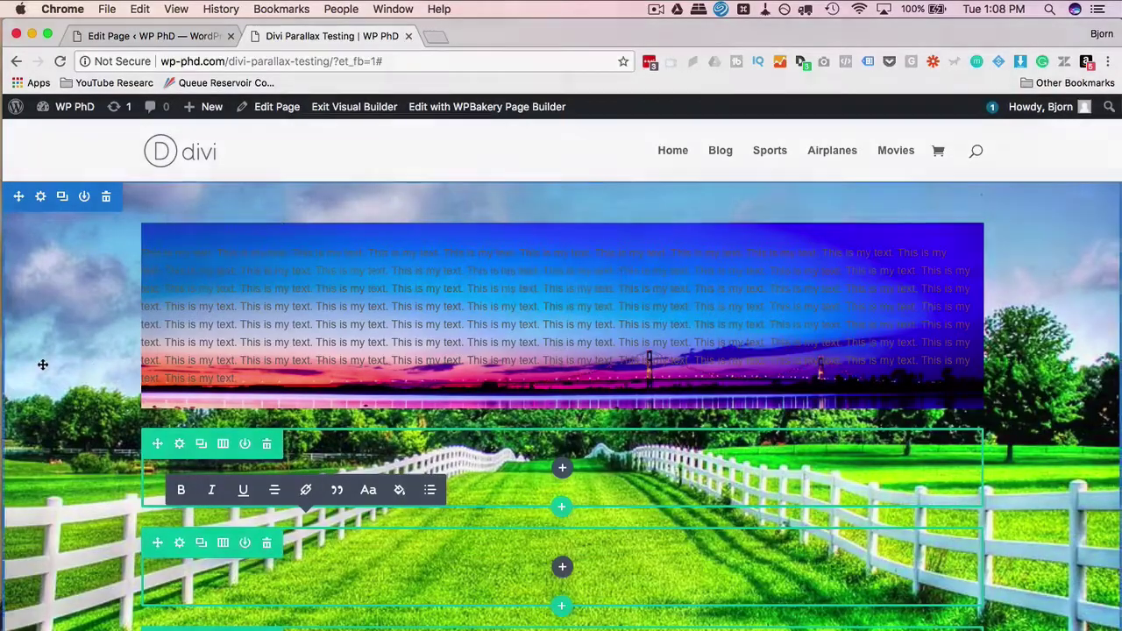
click(70, 303)
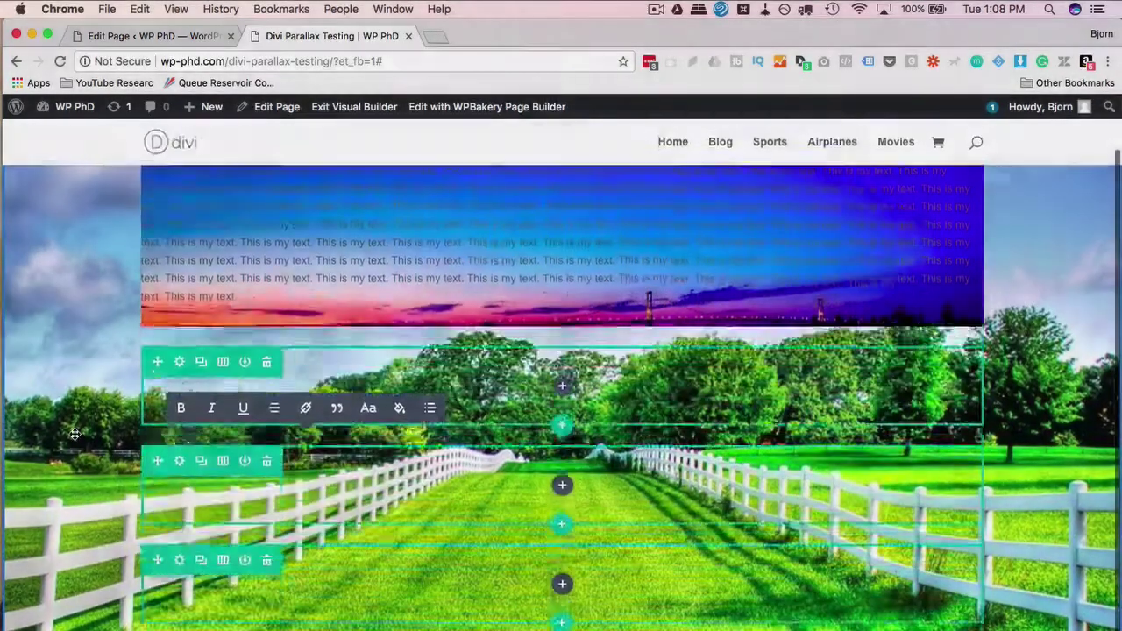